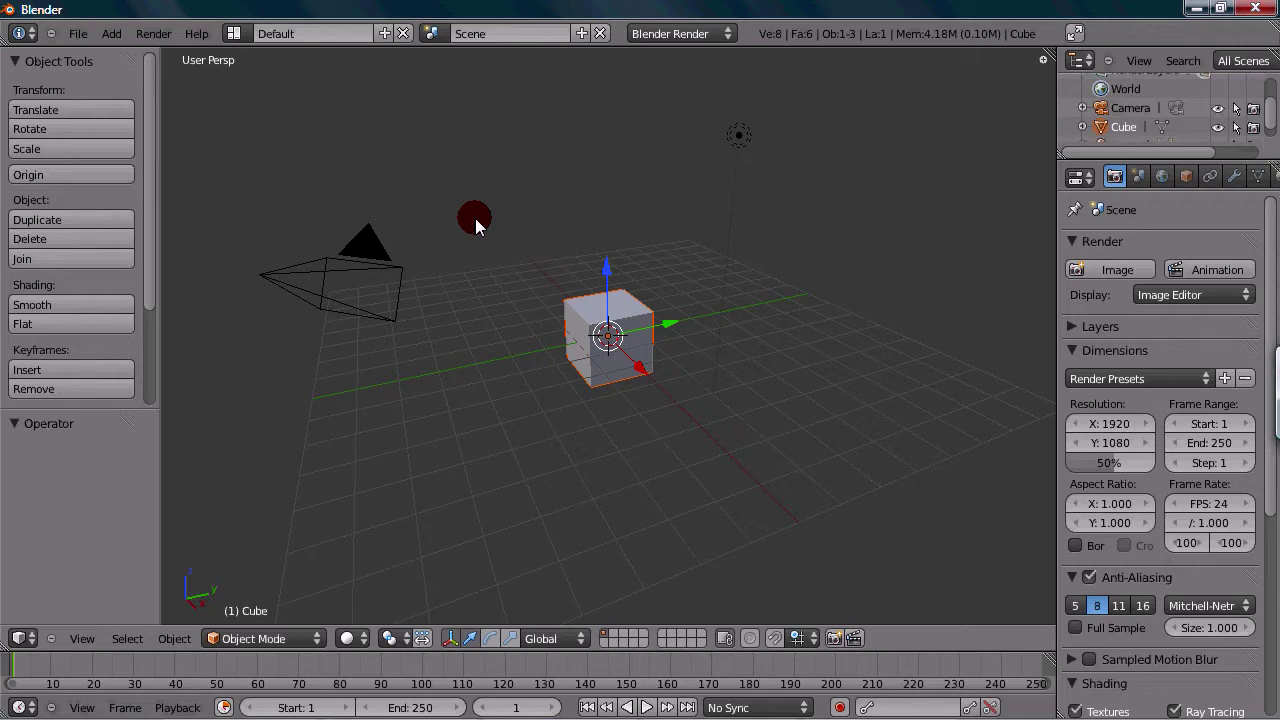
Step: Browse the object Transform operations menu, reviewing move, rotate and scale
{"action": "left_click", "coordinate": [168, 648]}
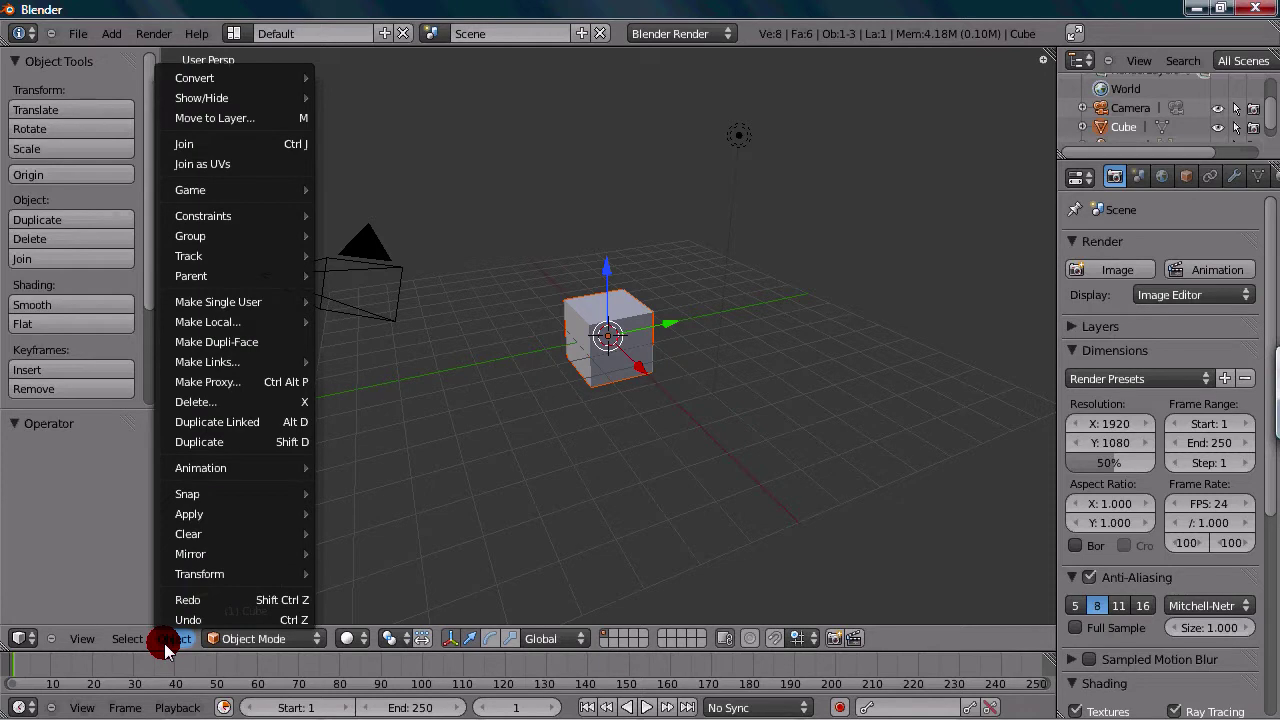
{"action": "left_click", "coordinate": [192, 576]}
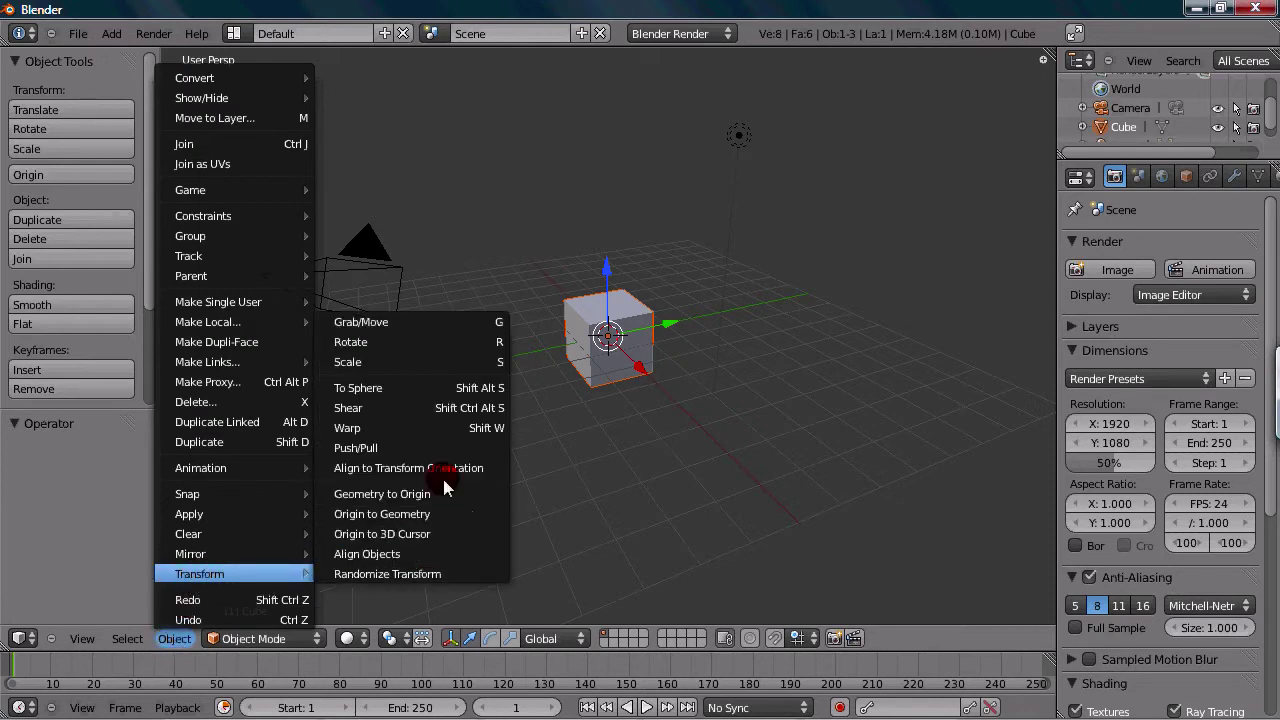
{"action": "mouse_move", "coordinate": [374, 326]}
{"action": "left_mouse_down"}
{"action": "mouse_move", "coordinate": [377, 355]}
{"action": "mouse_move", "coordinate": [367, 330]}
{"action": "left_mouse_up"}
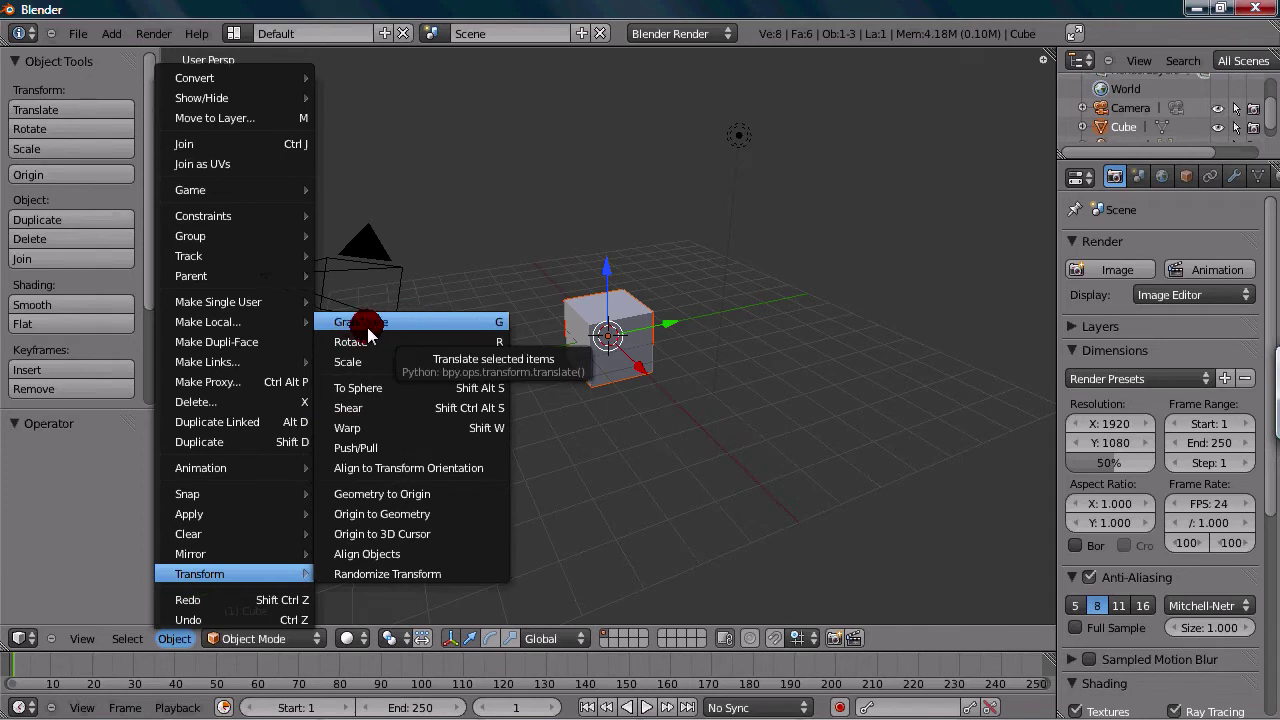
{"action": "mouse_move", "coordinate": [367, 330]}
{"action": "left_mouse_down"}
{"action": "mouse_move", "coordinate": [405, 364]}
{"action": "mouse_move", "coordinate": [493, 327]}
{"action": "mouse_move", "coordinate": [493, 362]}
{"action": "mouse_move", "coordinate": [801, 332]}
{"action": "left_mouse_up"}
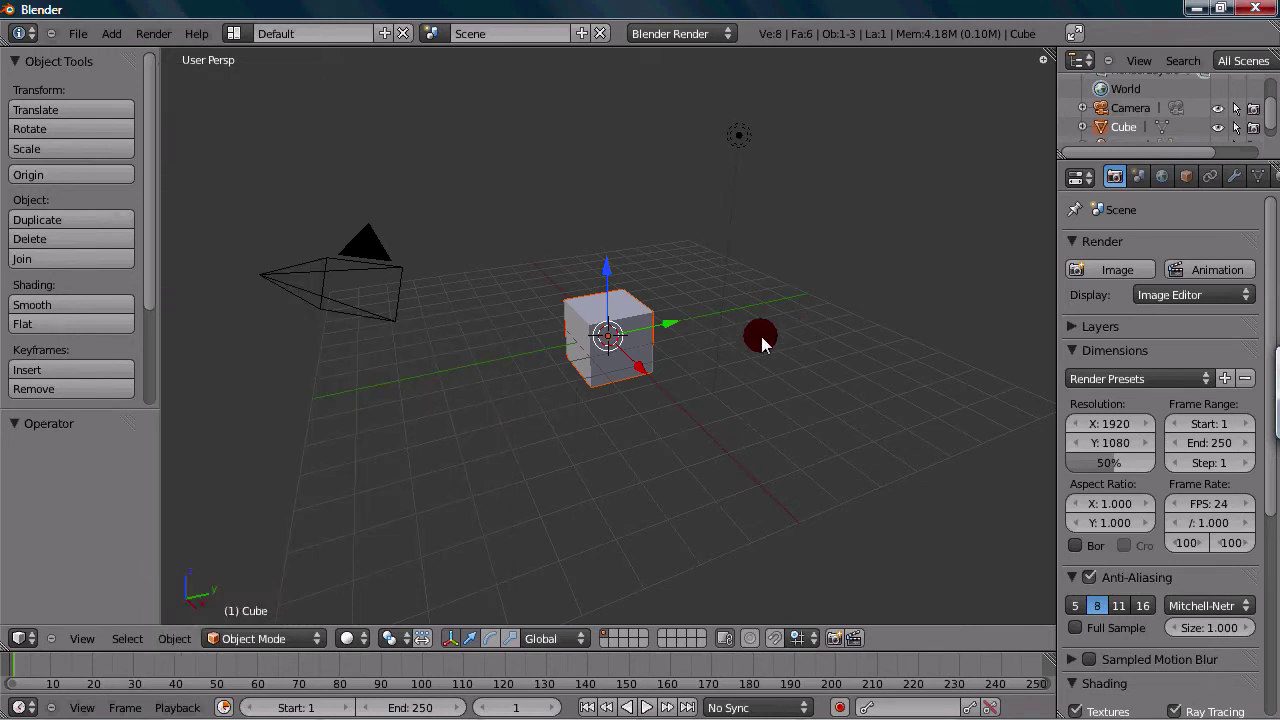
Step: Switch to an orthographic front view and zoom so the cube is centred
{"action": "key", "text": "KP_1"}
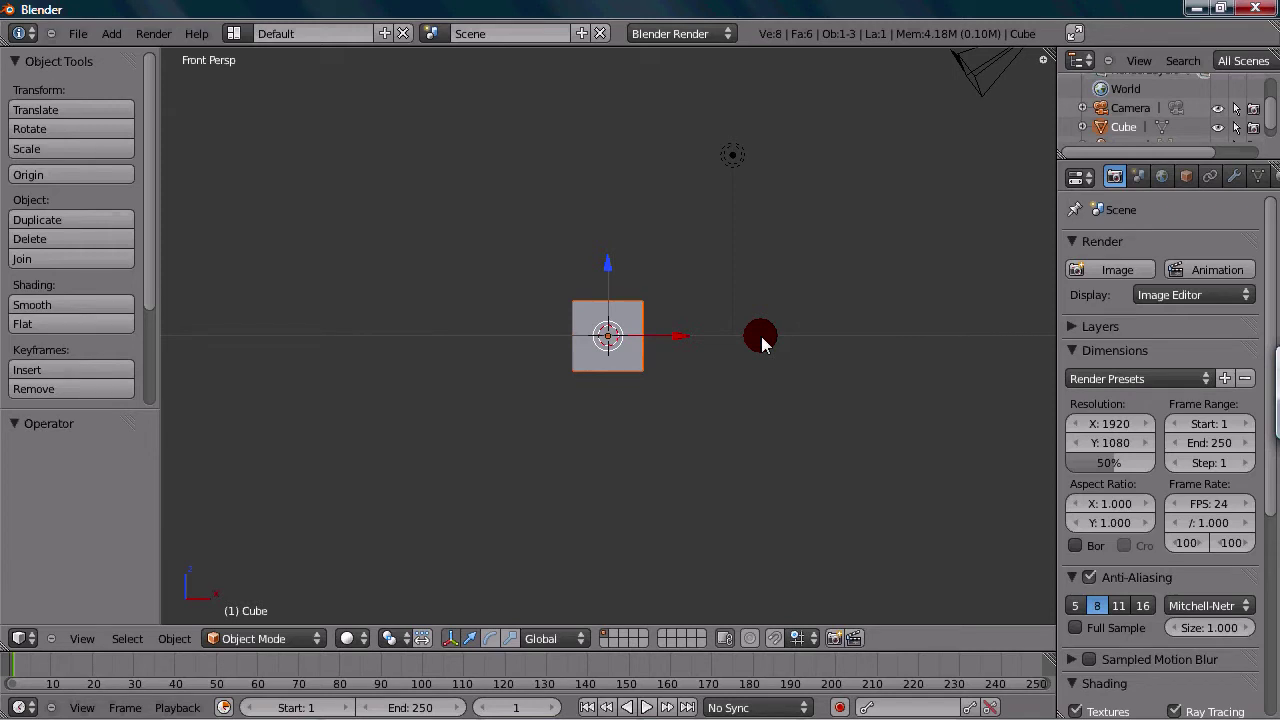
{"action": "key", "text": "KP_5"}
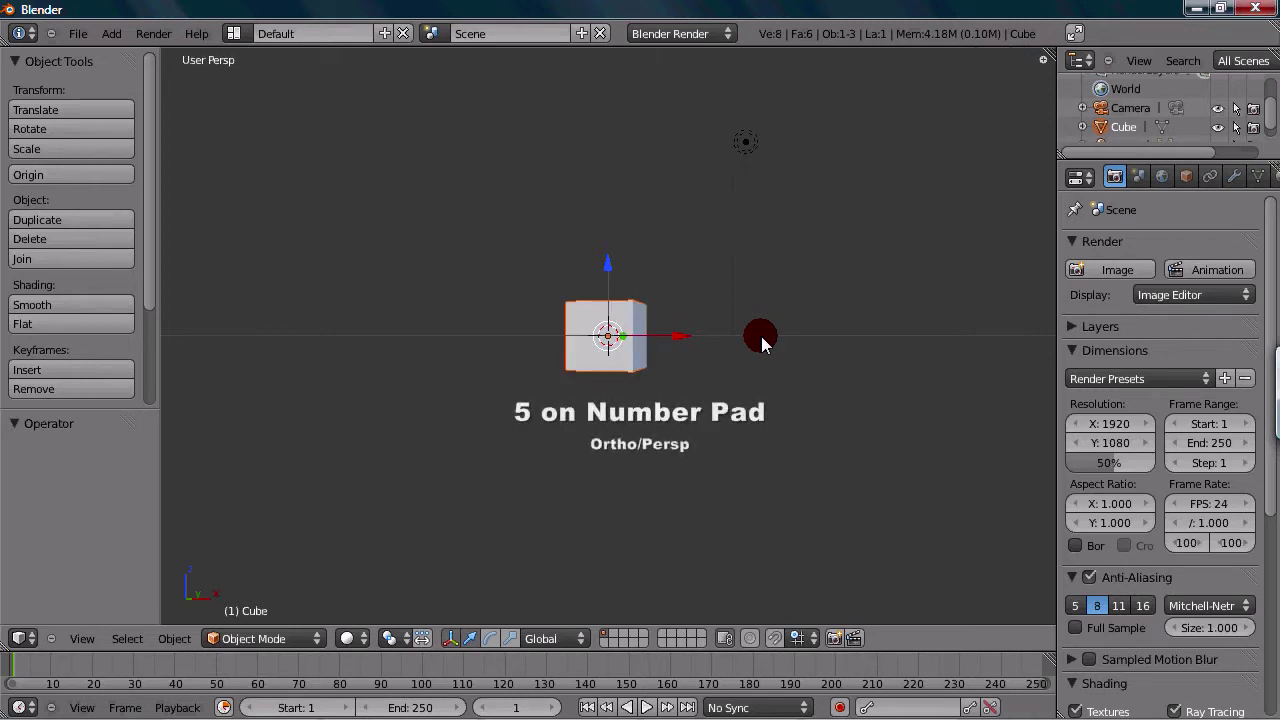
{"action": "key", "text": "KP_5"}
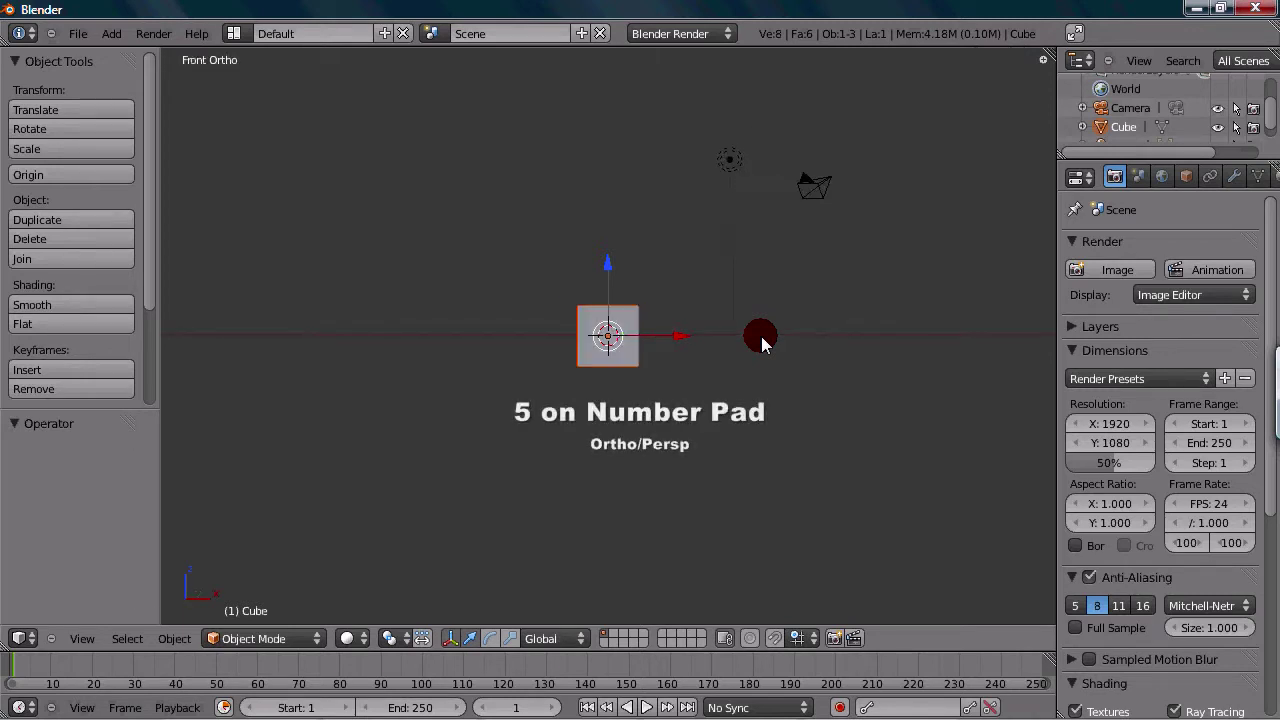
{"action": "key", "text": "KP_1"}
{"action": "scroll", "coordinate": [732, 340], "scroll_direction": "down", "scroll_amount": 2}
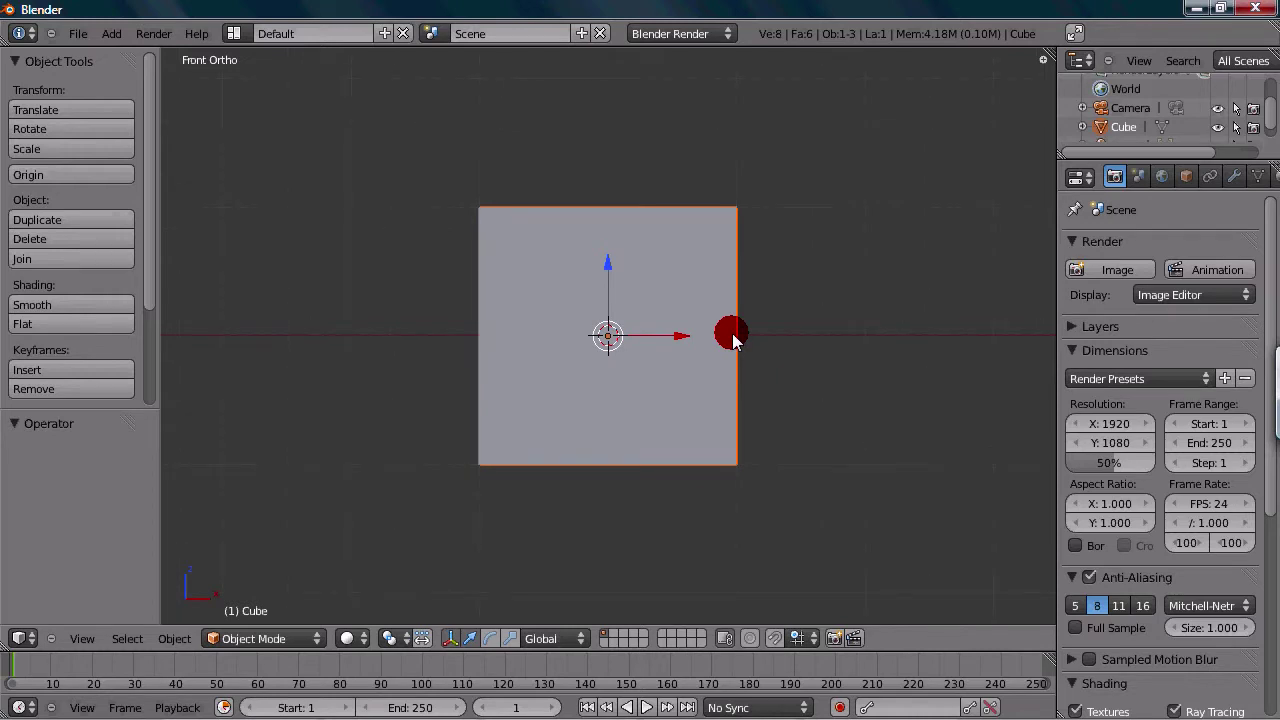
Step: Grab the cube with G and drag it around the front view, up and left
{"action": "key", "text": "g"}
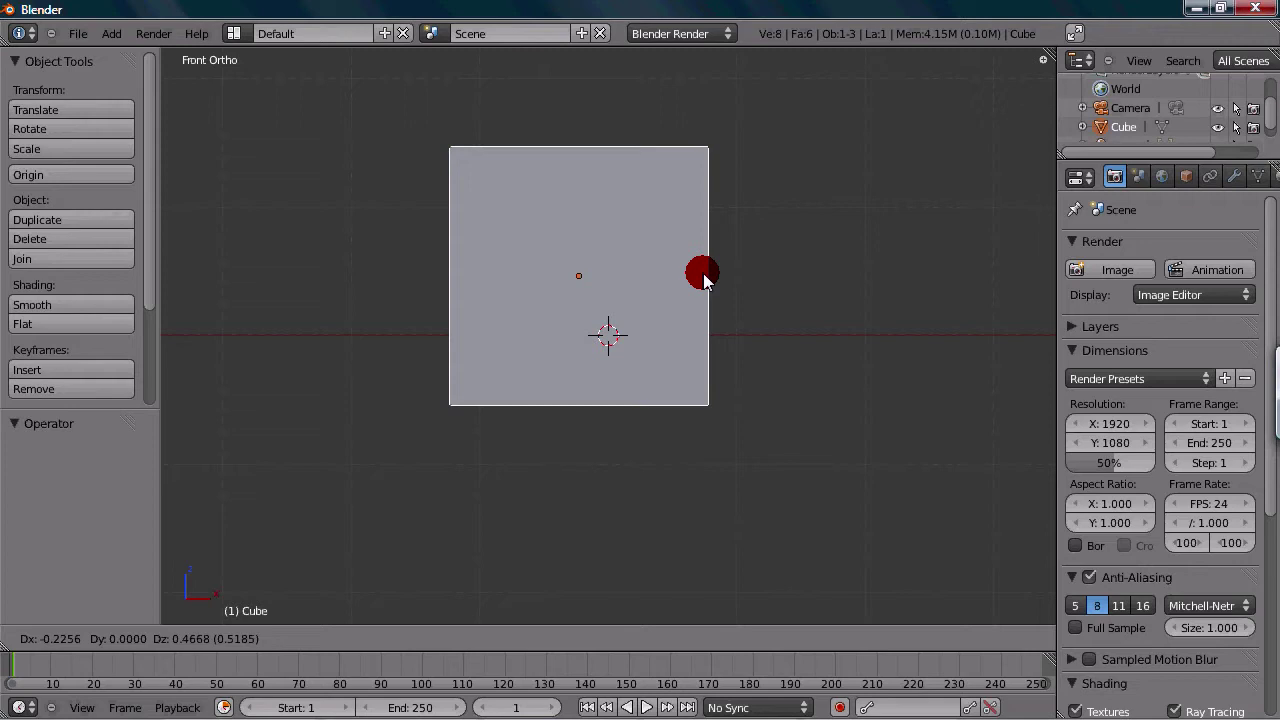
{"action": "mouse_move", "coordinate": [703, 279]}
{"action": "left_mouse_down"}
{"action": "mouse_move", "coordinate": [620, 449]}
{"action": "mouse_move", "coordinate": [808, 296]}
{"action": "left_mouse_up"}
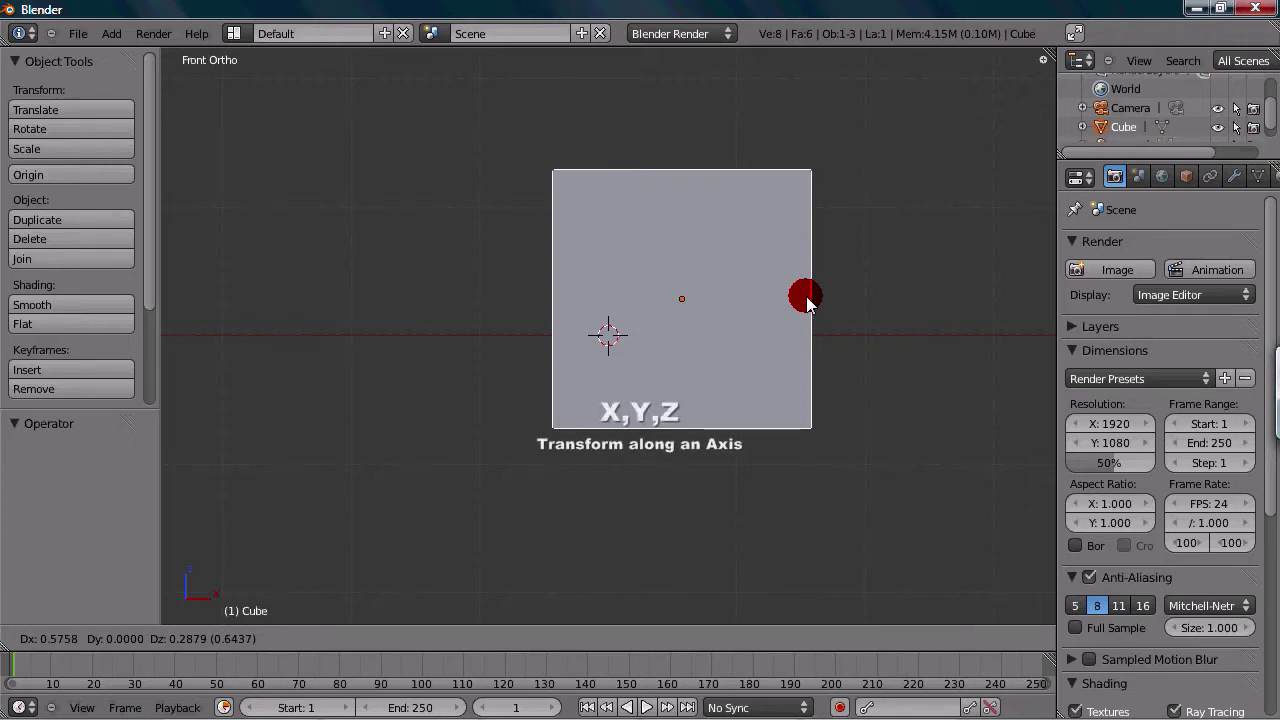
{"action": "left_click_drag", "start_coordinate": [808, 305], "coordinate": [756, 299]}
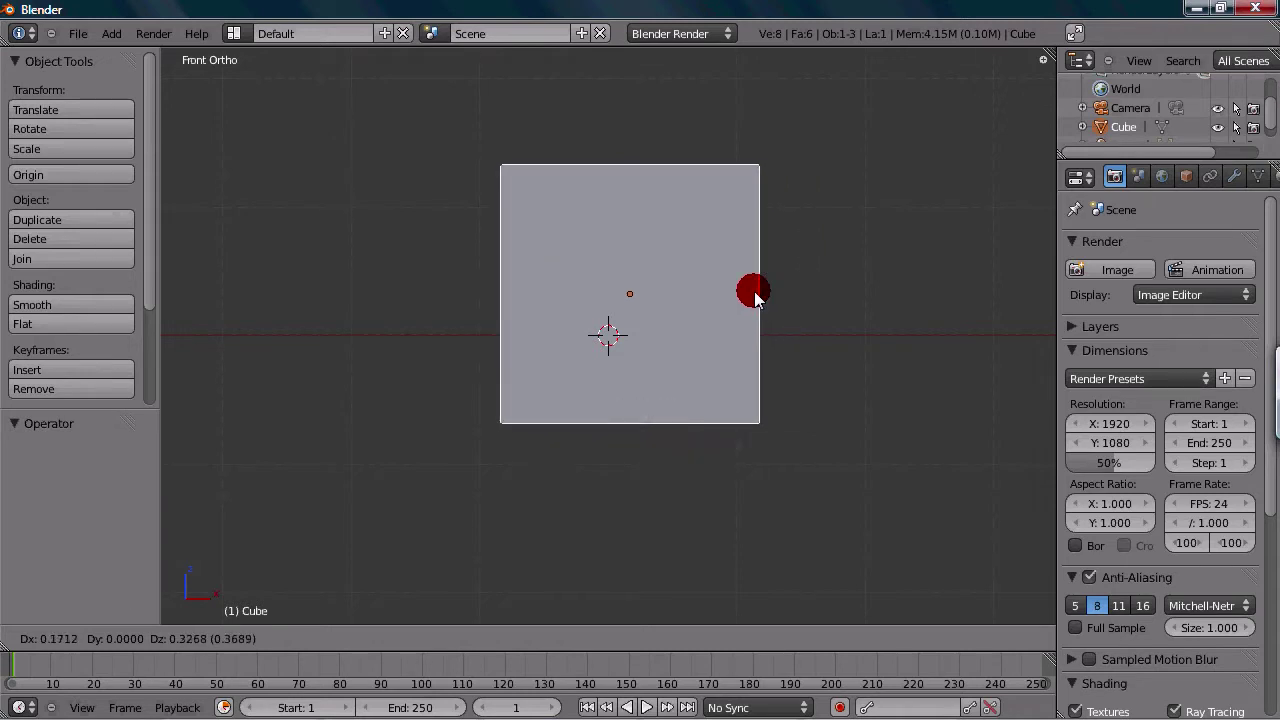
Step: Constrain the move to X, then to Z, placing the cube about 0.59 units below centre
{"action": "key", "text": "x"}
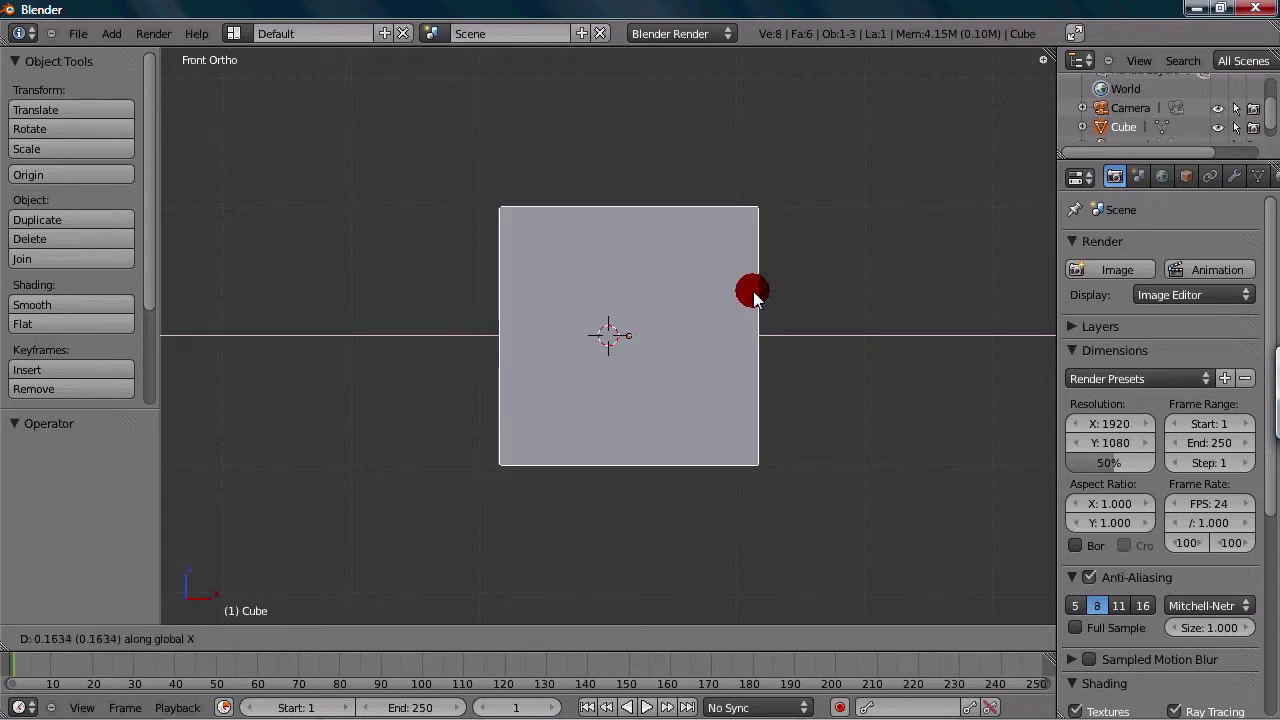
{"action": "mouse_move", "coordinate": [756, 299]}
{"action": "left_mouse_down"}
{"action": "mouse_move", "coordinate": [559, 322]}
{"action": "mouse_move", "coordinate": [716, 297]}
{"action": "mouse_move", "coordinate": [940, 220]}
{"action": "mouse_move", "coordinate": [528, 288]}
{"action": "mouse_move", "coordinate": [943, 271]}
{"action": "mouse_move", "coordinate": [293, 306]}
{"action": "mouse_move", "coordinate": [773, 257]}
{"action": "mouse_move", "coordinate": [751, 254]}
{"action": "mouse_move", "coordinate": [677, 460]}
{"action": "mouse_move", "coordinate": [694, 246]}
{"action": "mouse_move", "coordinate": [655, 530]}
{"action": "mouse_move", "coordinate": [729, 229]}
{"action": "mouse_move", "coordinate": [706, 594]}
{"action": "mouse_move", "coordinate": [766, 289]}
{"action": "mouse_move", "coordinate": [762, 248]}
{"action": "mouse_move", "coordinate": [714, 363]}
{"action": "mouse_move", "coordinate": [737, 334]}
{"action": "mouse_move", "coordinate": [640, 269]}
{"action": "mouse_move", "coordinate": [645, 404]}
{"action": "left_mouse_up"}
{"action": "key", "text": "z"}
{"action": "key", "text": "z"}
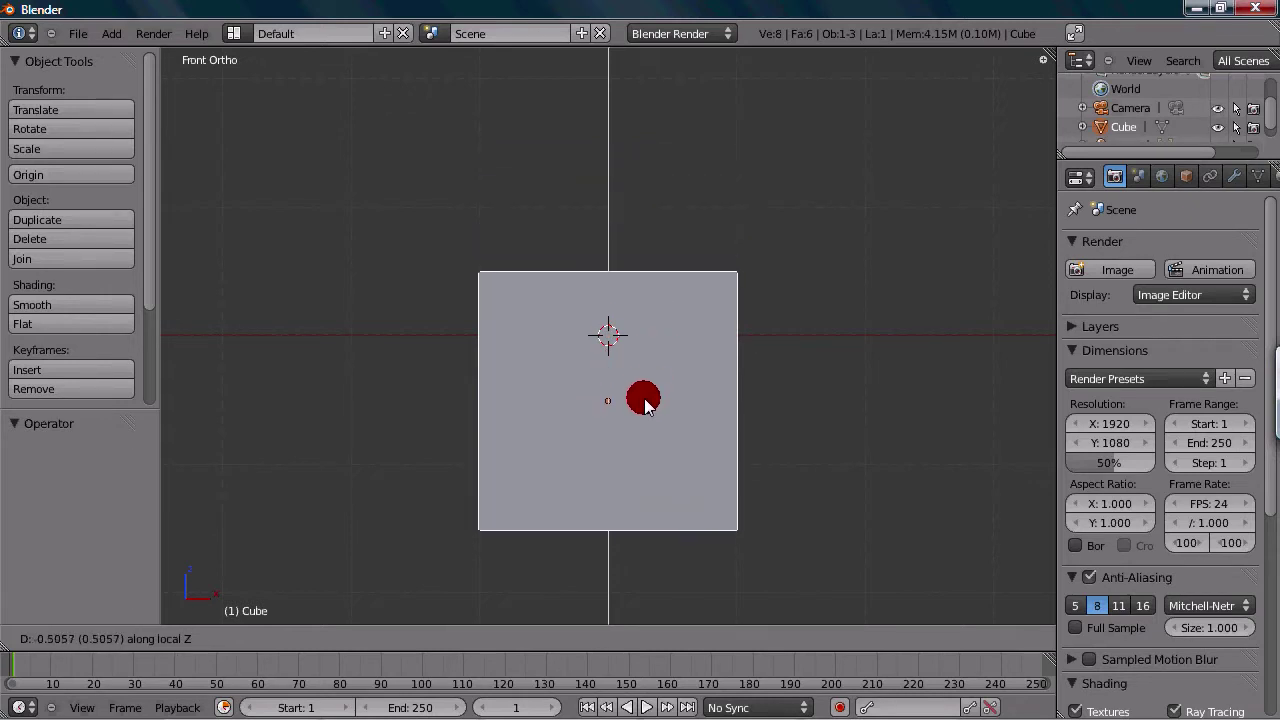
{"action": "left_click", "coordinate": [643, 409]}
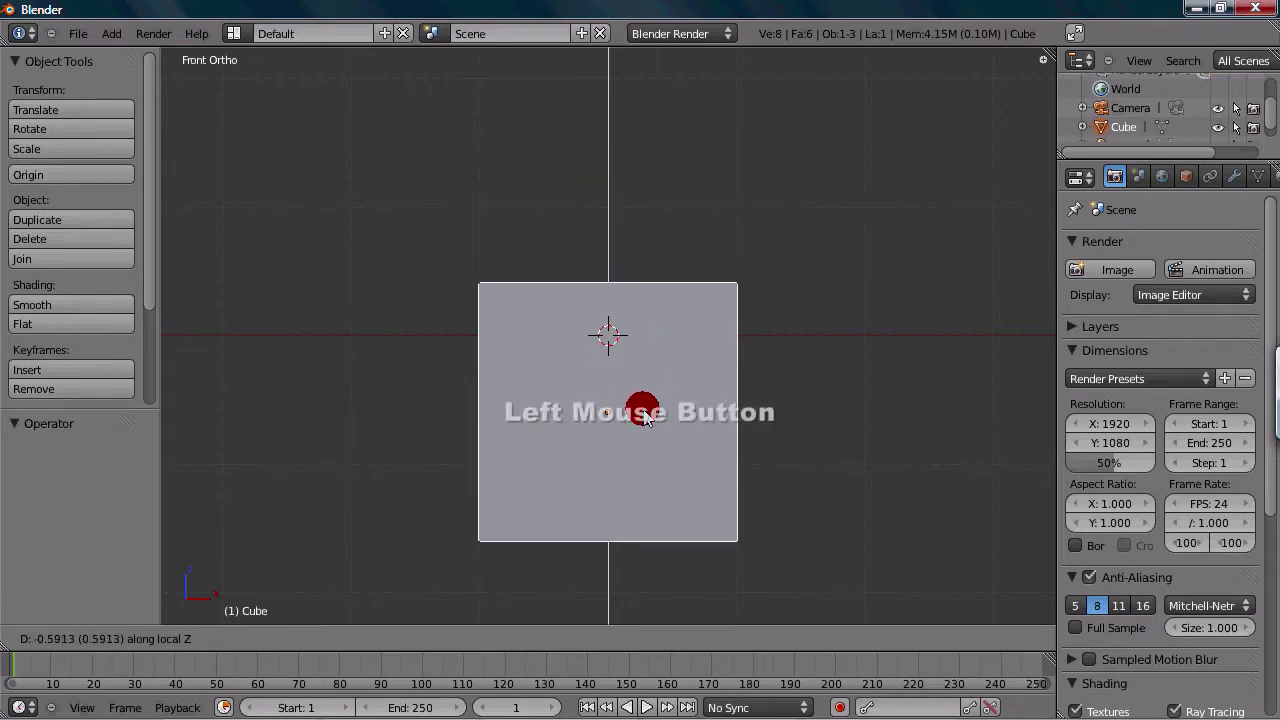
Step: Move the cube freely up and right to about X 2.521, Z 0.594
{"action": "mouse_move", "coordinate": [643, 418]}
{"action": "left_mouse_down"}
{"action": "mouse_move", "coordinate": [649, 471]}
{"action": "mouse_move", "coordinate": [643, 229]}
{"action": "left_mouse_up"}
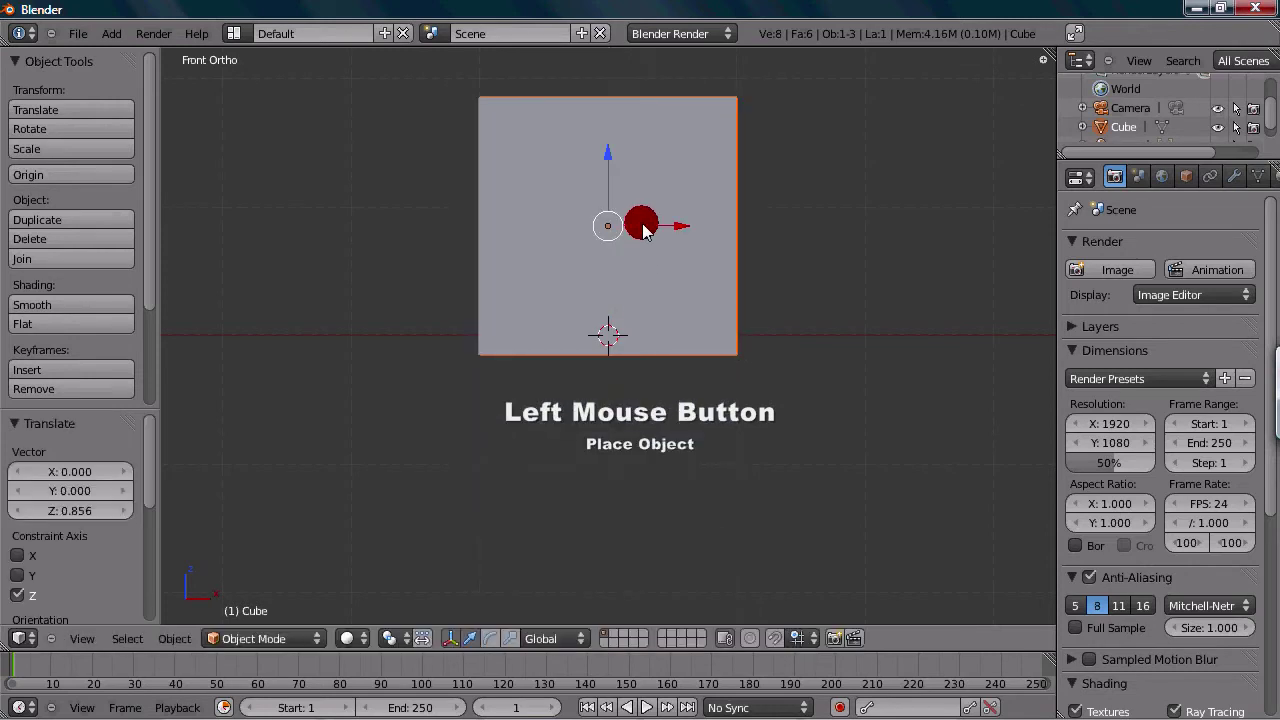
{"action": "scroll", "coordinate": [643, 229], "scroll_direction": "down", "scroll_amount": 2}
{"action": "scroll", "coordinate": [643, 235], "scroll_direction": "down", "scroll_amount": 3}
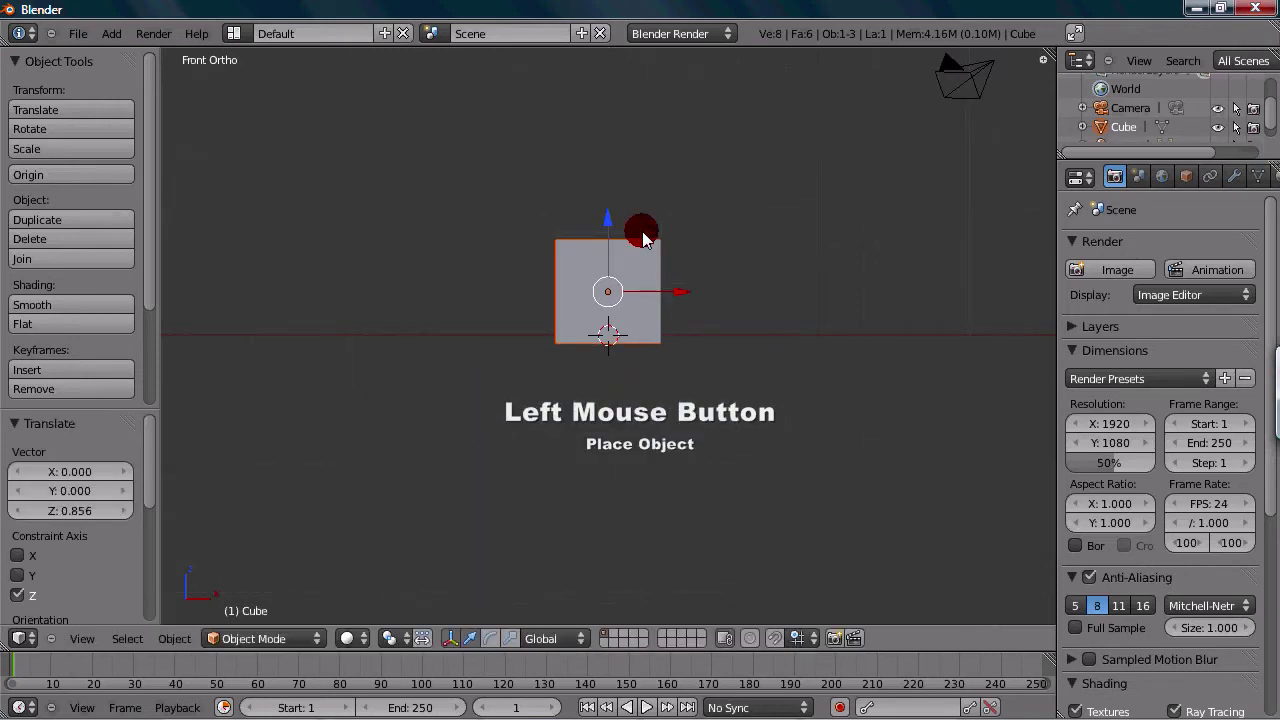
{"action": "scroll", "coordinate": [643, 240], "scroll_direction": "up", "scroll_amount": 1}
{"action": "scroll", "coordinate": [645, 262], "scroll_direction": "up", "scroll_amount": 1}
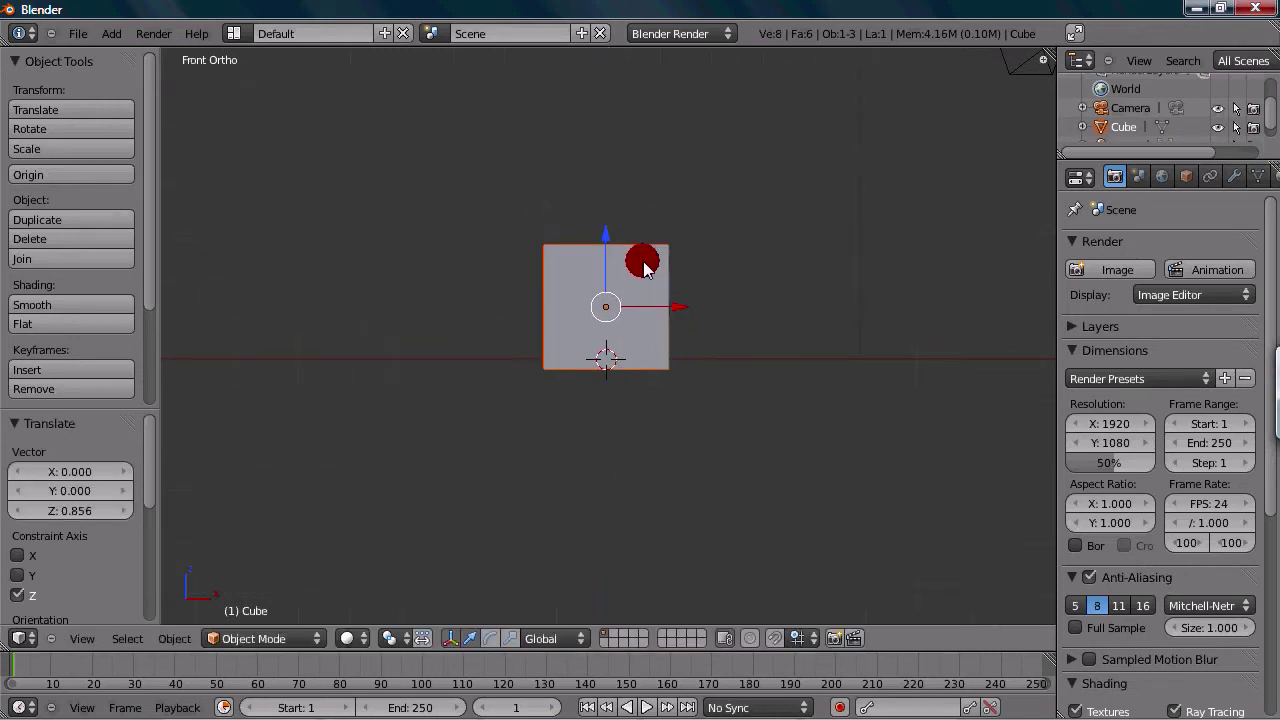
{"action": "scroll", "coordinate": [643, 270], "scroll_direction": "up", "scroll_amount": 2}
{"action": "scroll", "coordinate": [631, 289], "scroll_direction": "up", "scroll_amount": 2}
{"action": "scroll", "coordinate": [629, 297], "scroll_direction": "up", "scroll_amount": 2}
{"action": "scroll", "coordinate": [631, 291], "scroll_direction": "down", "scroll_amount": 3}
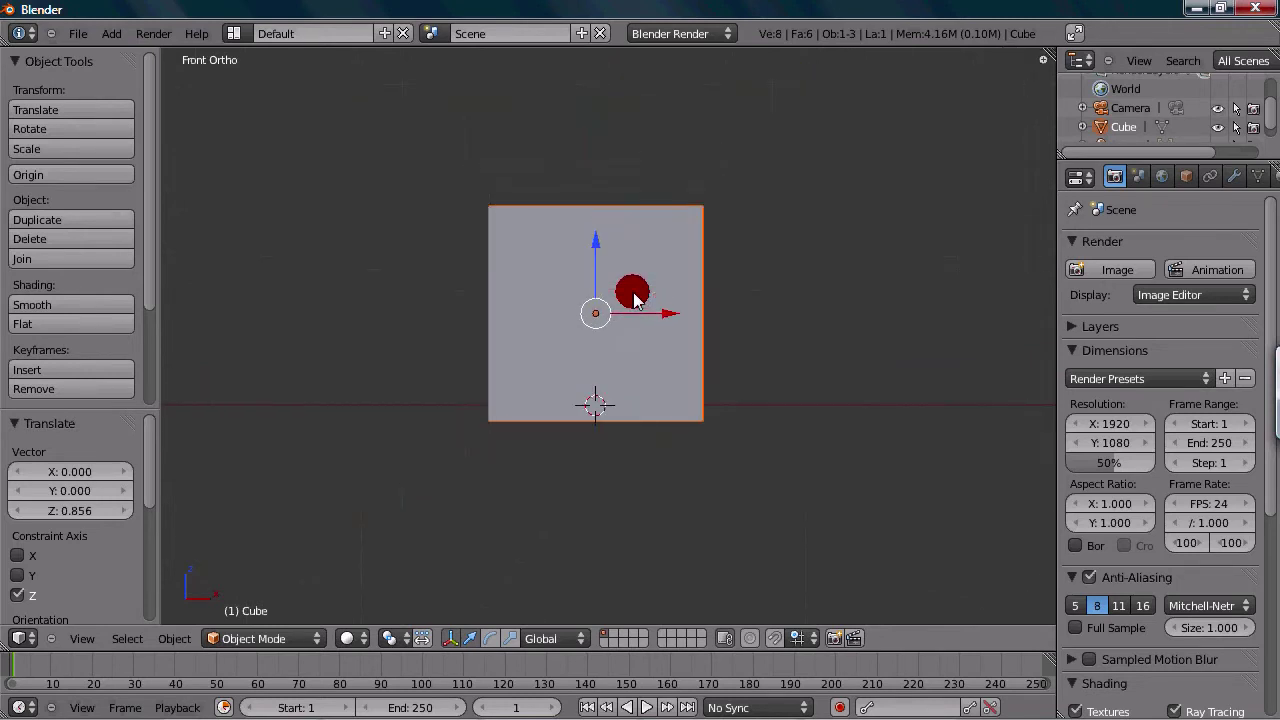
{"action": "scroll", "coordinate": [633, 300], "scroll_direction": "down", "scroll_amount": 3}
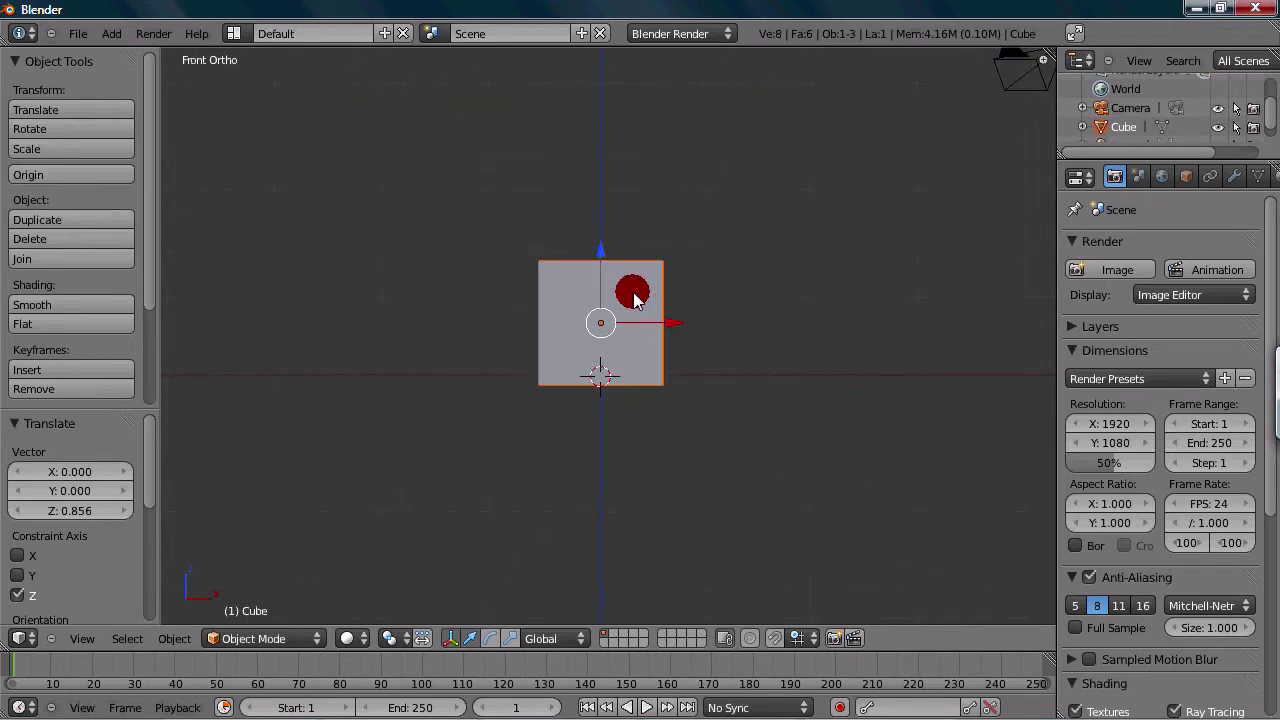
{"action": "scroll", "coordinate": [633, 300], "scroll_direction": "up", "scroll_amount": 2}
{"action": "mouse_move", "coordinate": [633, 297]}
{"action": "left_mouse_down"}
{"action": "mouse_move", "coordinate": [449, 220]}
{"action": "mouse_move", "coordinate": [896, 274]}
{"action": "mouse_move", "coordinate": [857, 243]}
{"action": "left_mouse_up"}
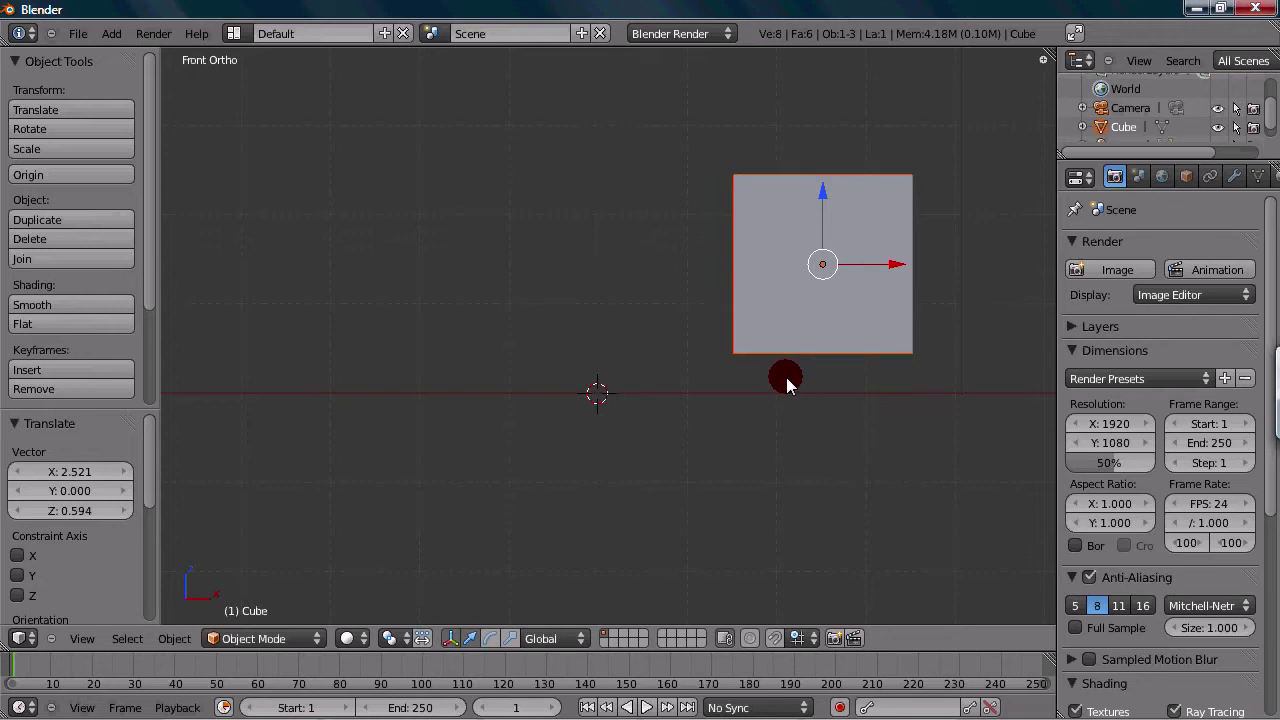
{"action": "key", "text": "s"}
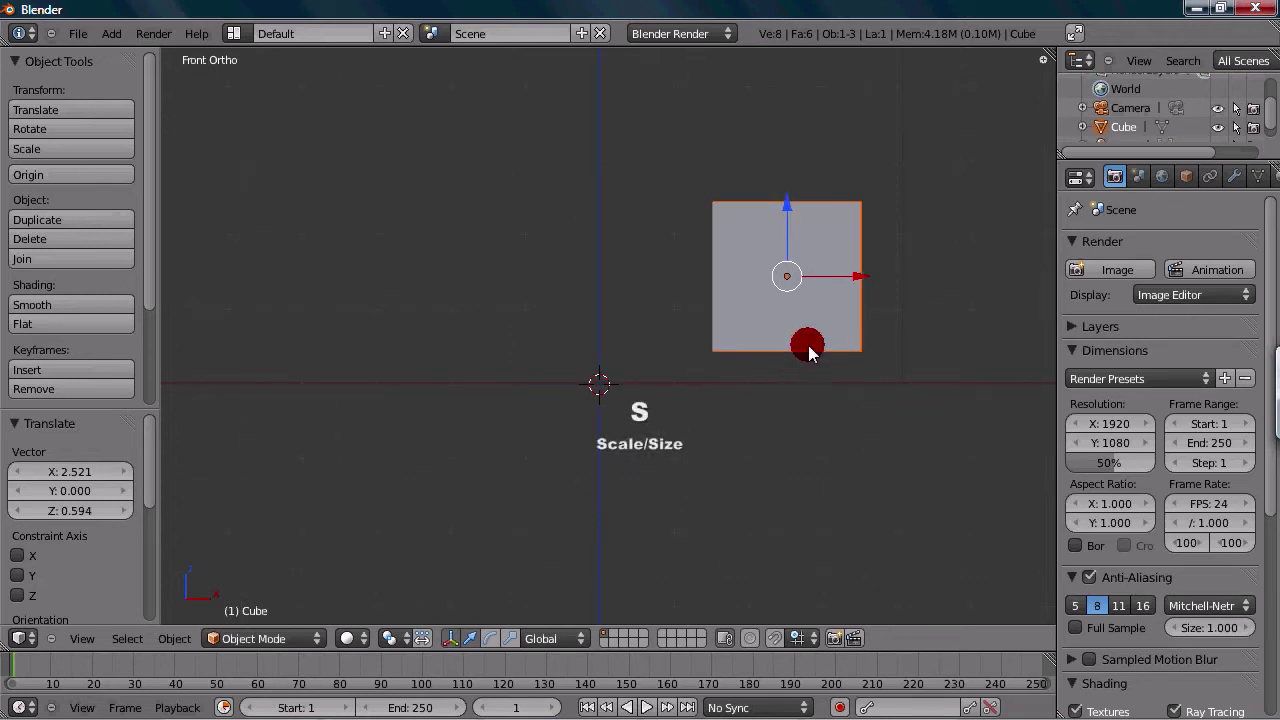
{"action": "key", "text": "ctrl+z"}
{"action": "key", "text": "s"}
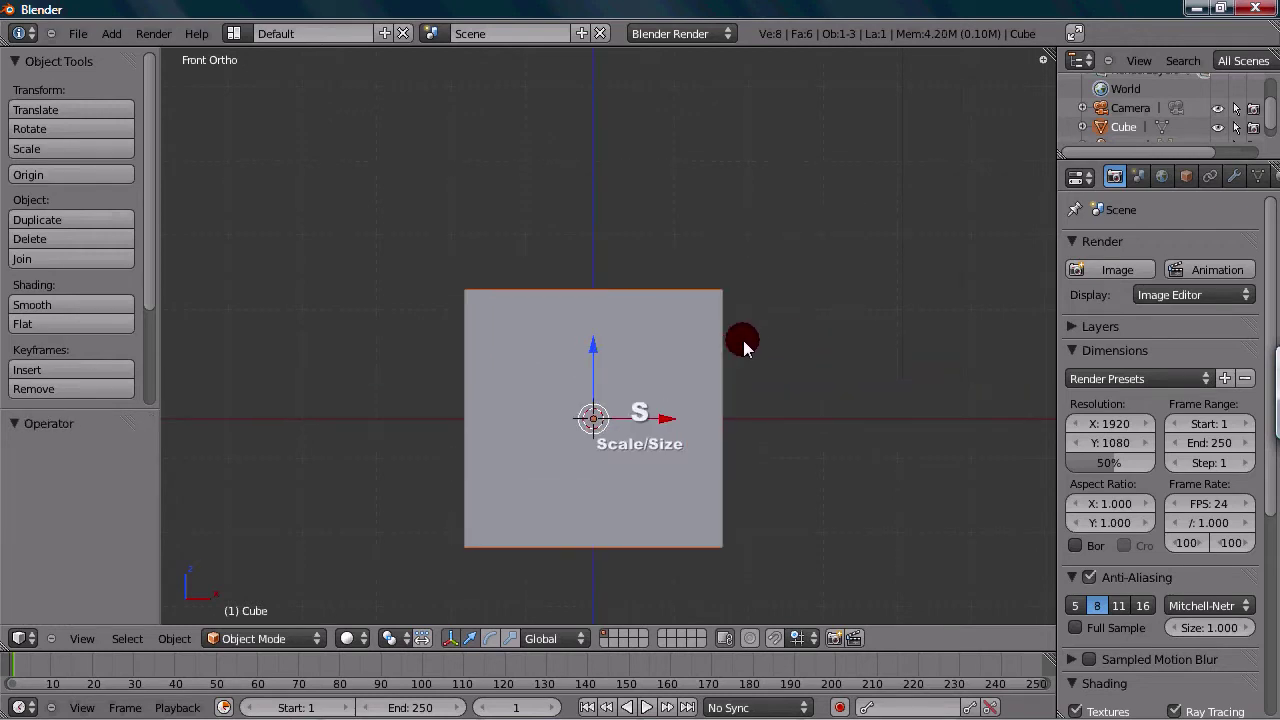
{"action": "right_click", "coordinate": [785, 308]}
{"action": "key", "text": "s"}
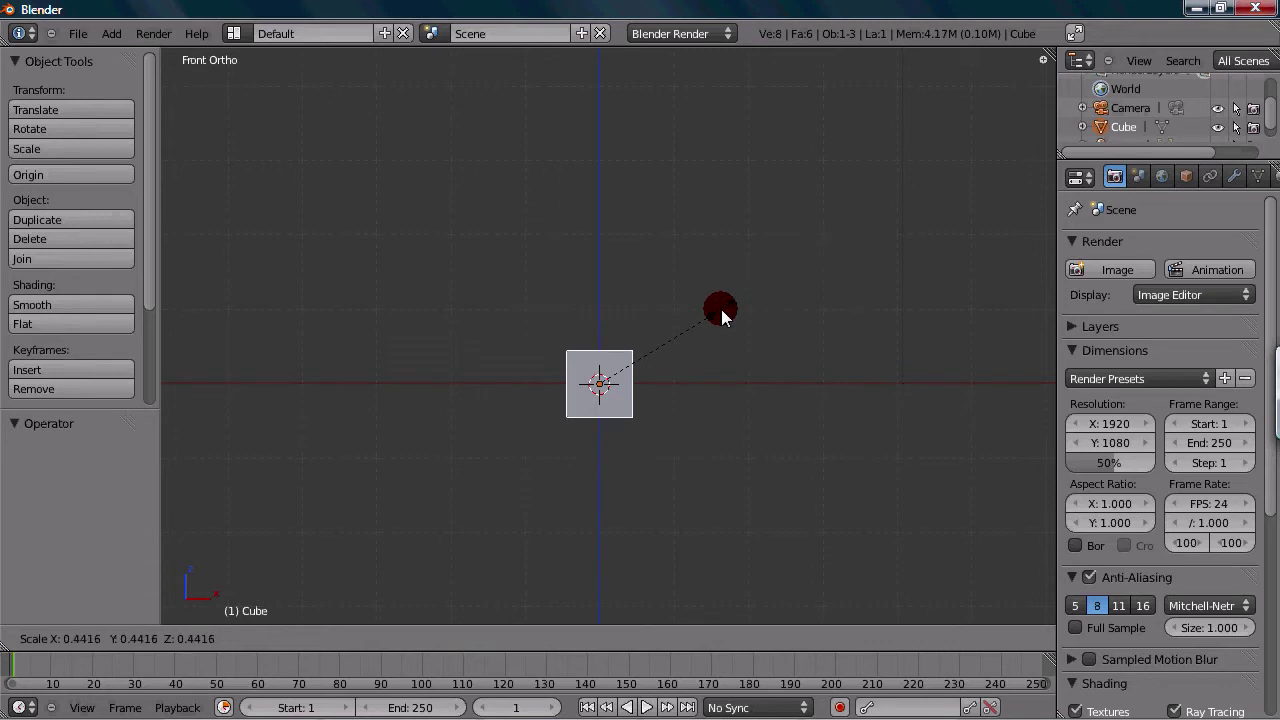
{"action": "right_click", "coordinate": [876, 212]}
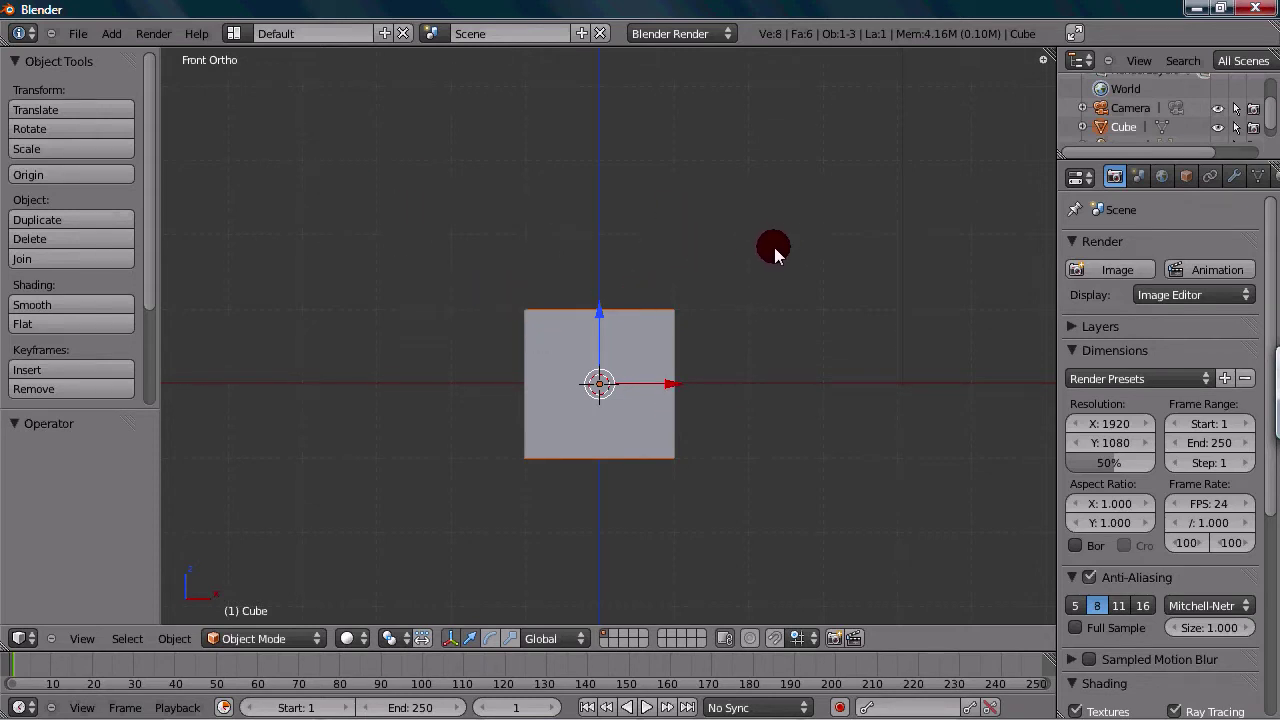
{"action": "middle_click_drag", "start_coordinate": [860, 240], "coordinate": [612, 470], "text": "ctrl"}
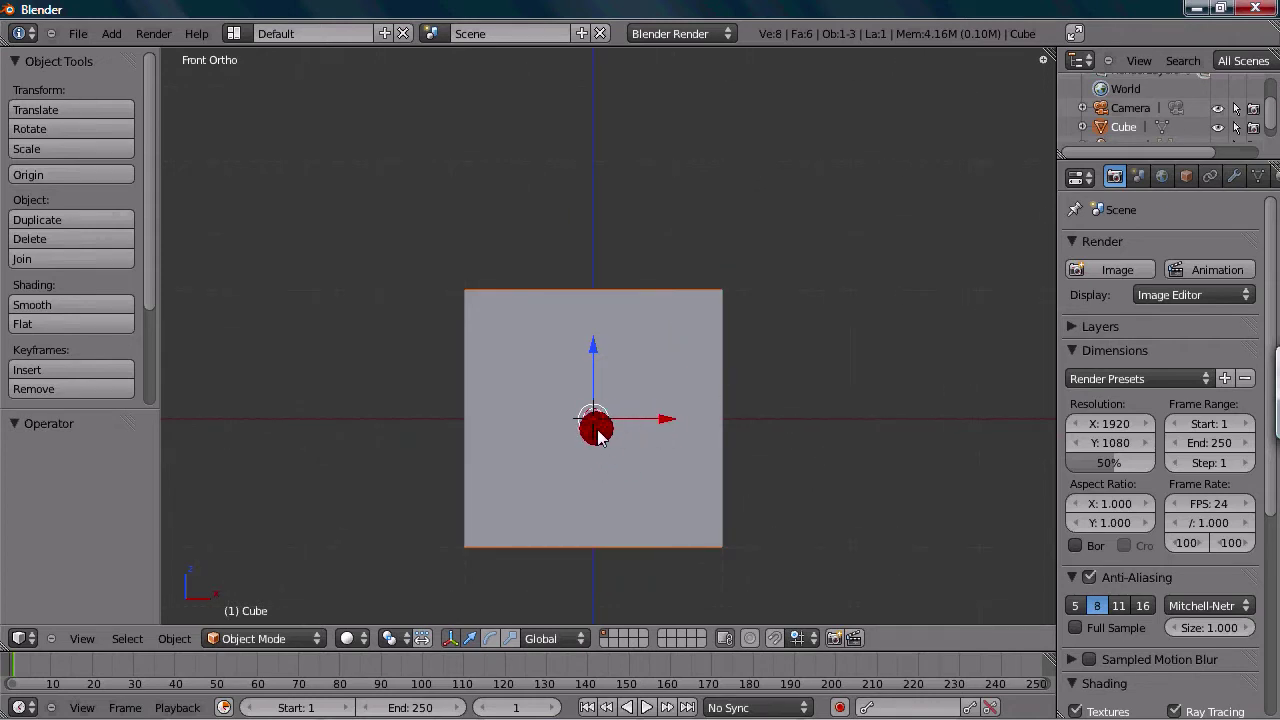
{"action": "key", "text": "s"}
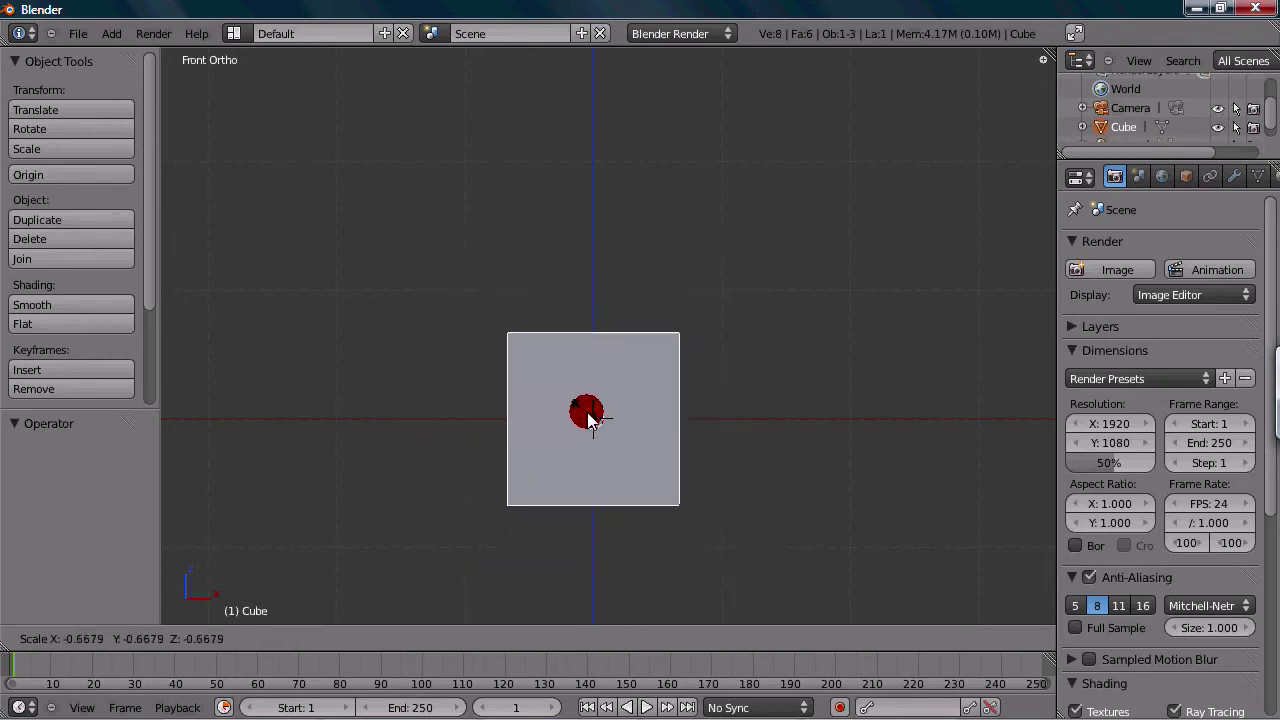
{"action": "left_click", "coordinate": [608, 423]}
{"action": "scroll", "coordinate": [612, 418], "scroll_direction": "down", "scroll_amount": 4}
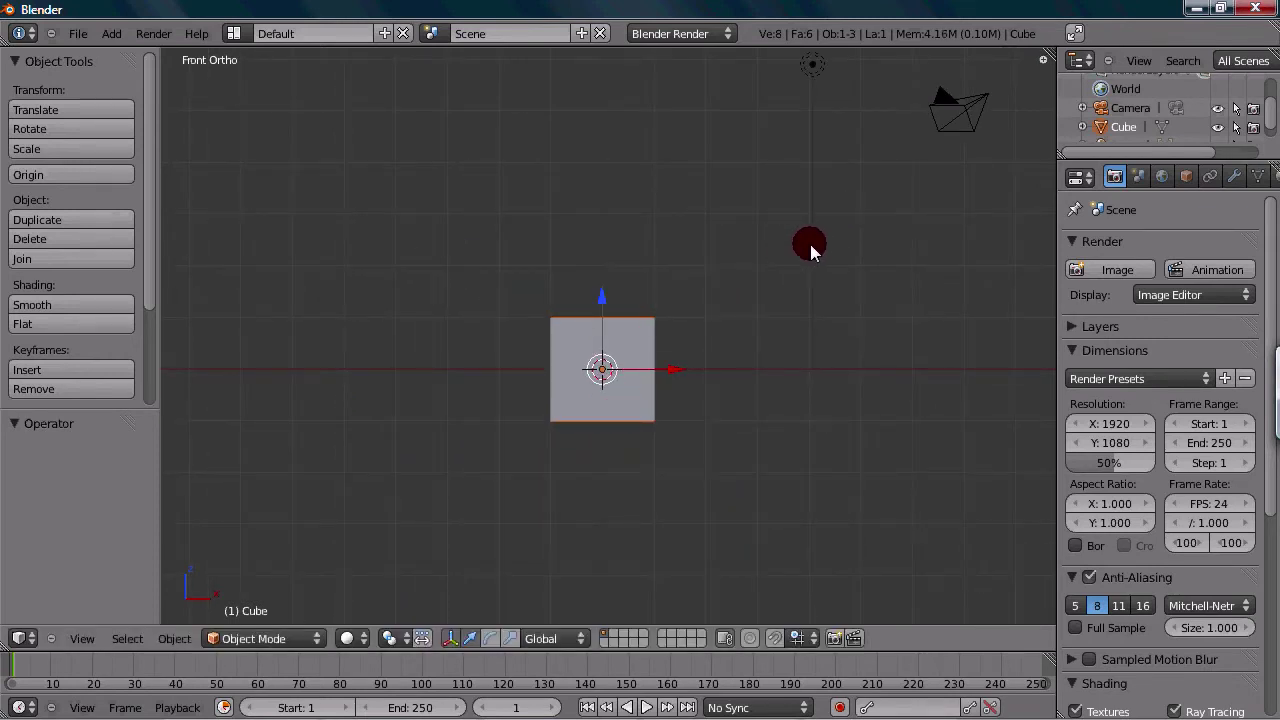
{"action": "key", "text": "s"}
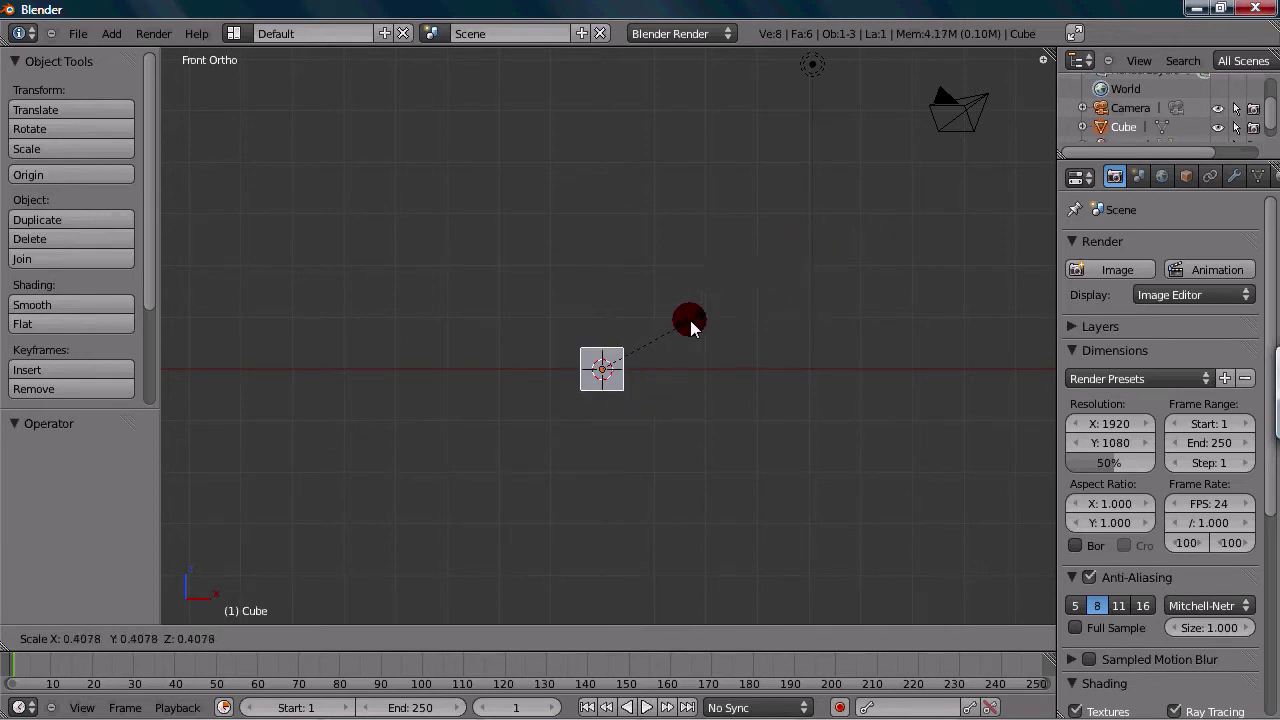
{"action": "key", "text": "Escape"}
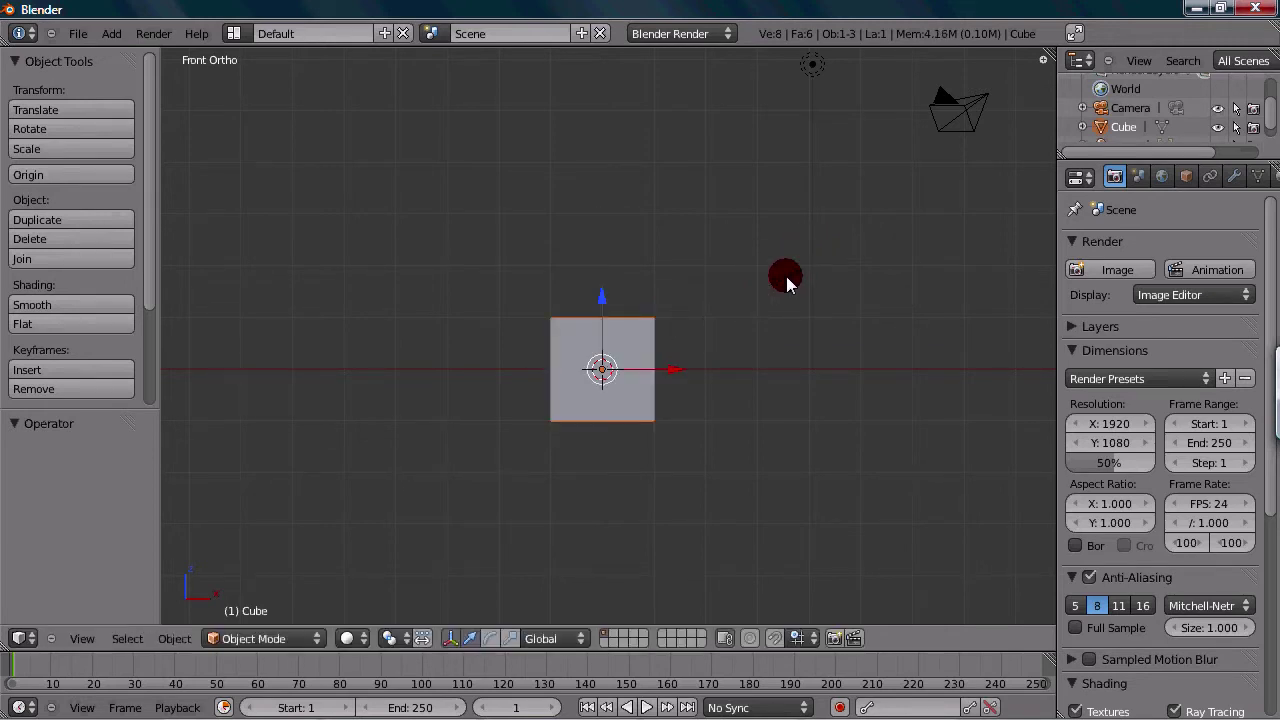
{"action": "key", "text": "s"}
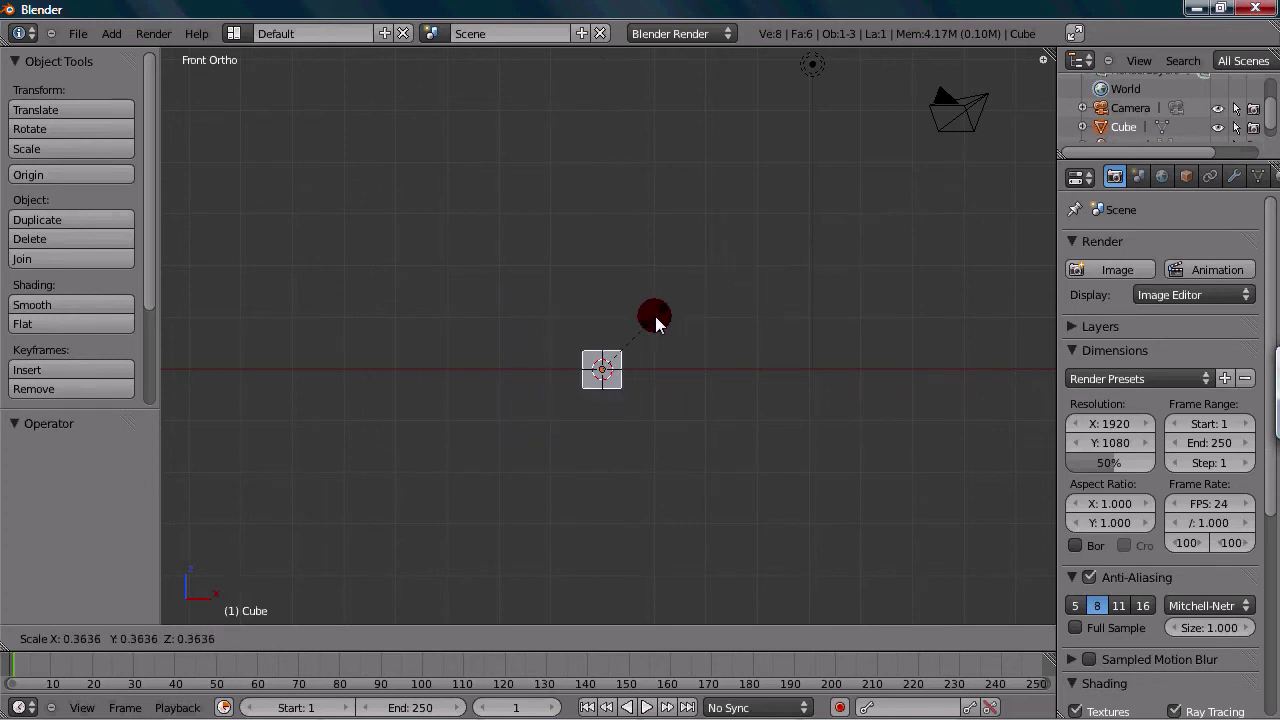
{"action": "right_click", "coordinate": [870, 205]}
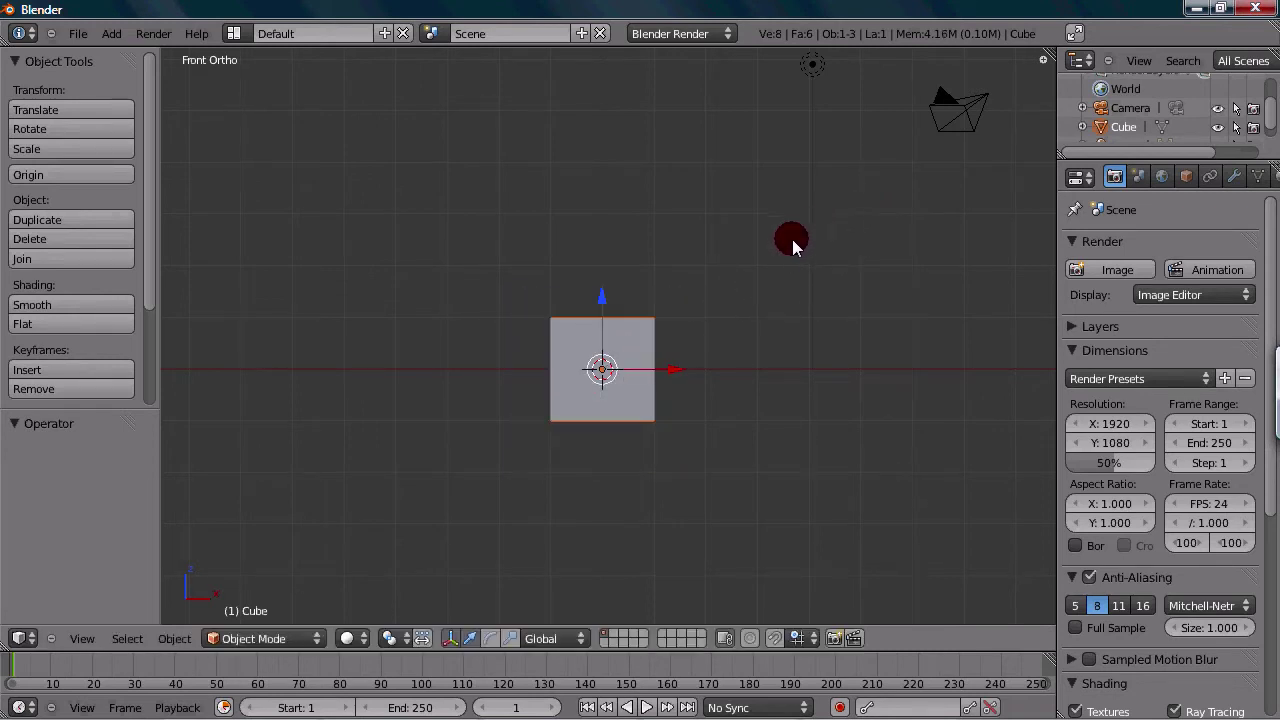
{"action": "scroll", "coordinate": [792, 246], "scroll_direction": "down", "scroll_amount": 1}
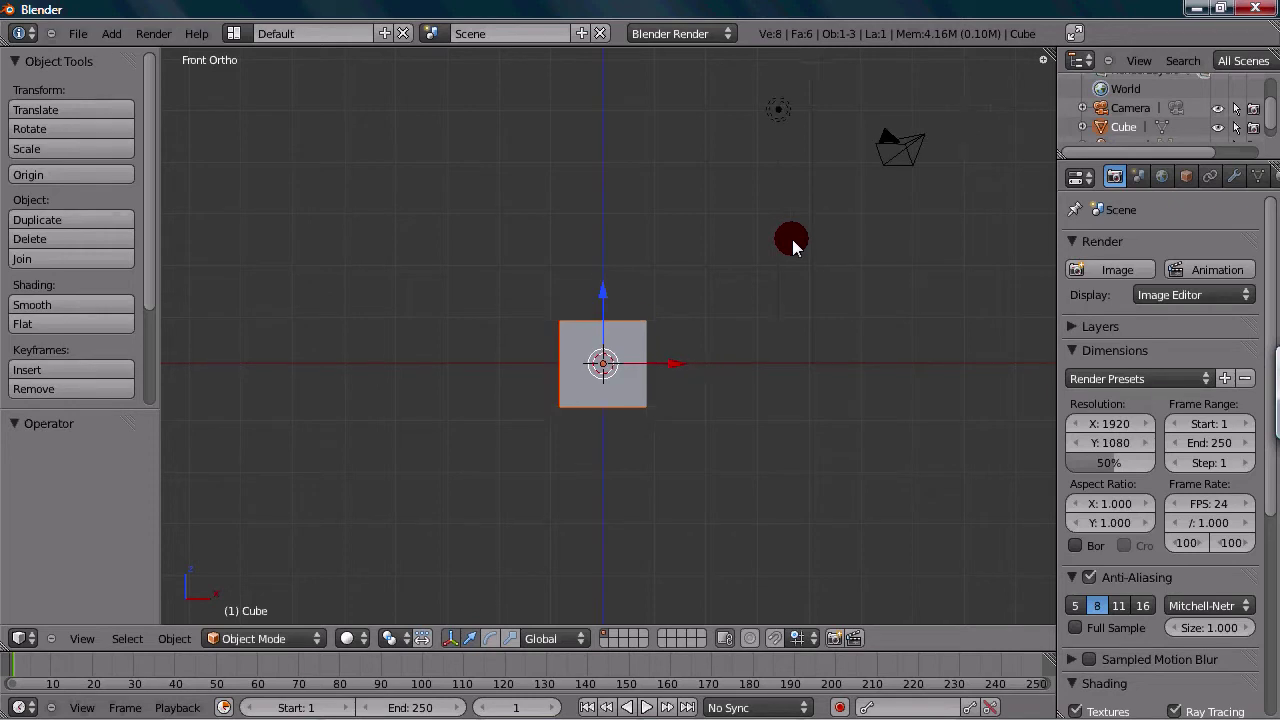
Step: Scale the cube uniformly about twice its size (scale ≈ -2.095 on all axes) and confirm
{"action": "key", "text": "s"}
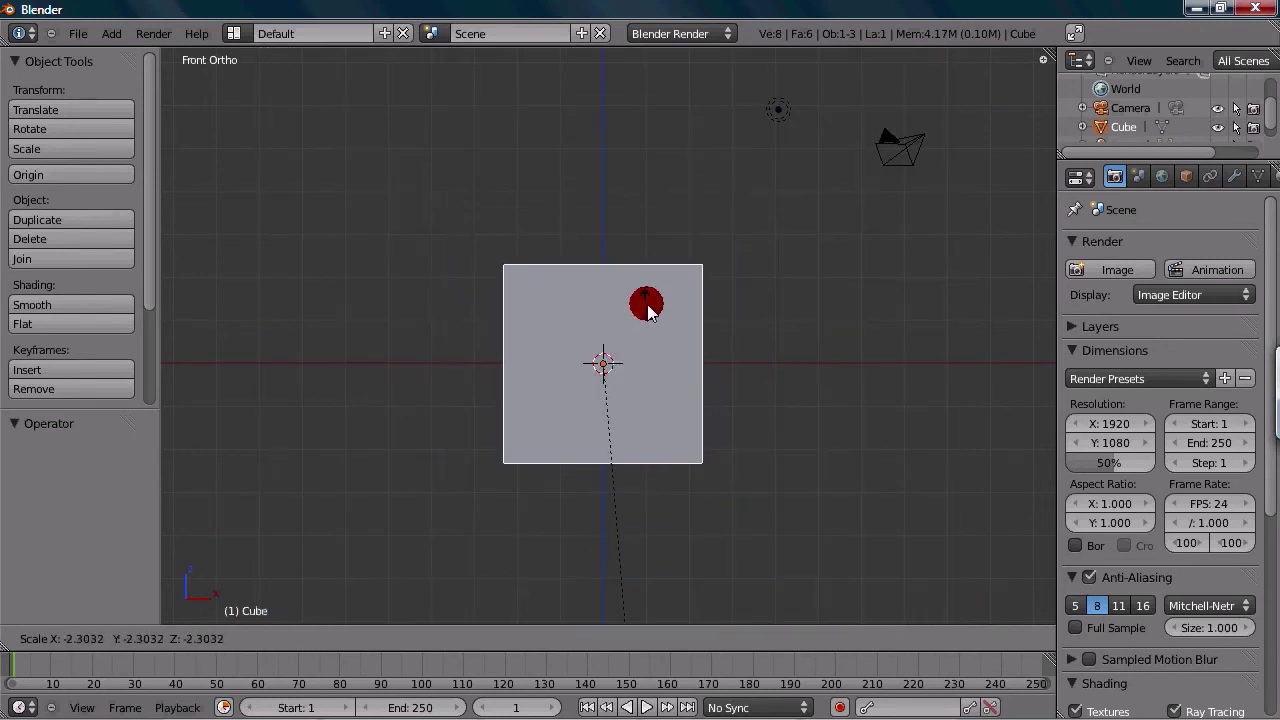
{"action": "left_click", "coordinate": [807, 214]}
{"action": "scroll", "coordinate": [651, 459], "scroll_direction": "down", "scroll_amount": 2}
{"action": "scroll", "coordinate": [651, 459], "scroll_direction": "up", "scroll_amount": 1}
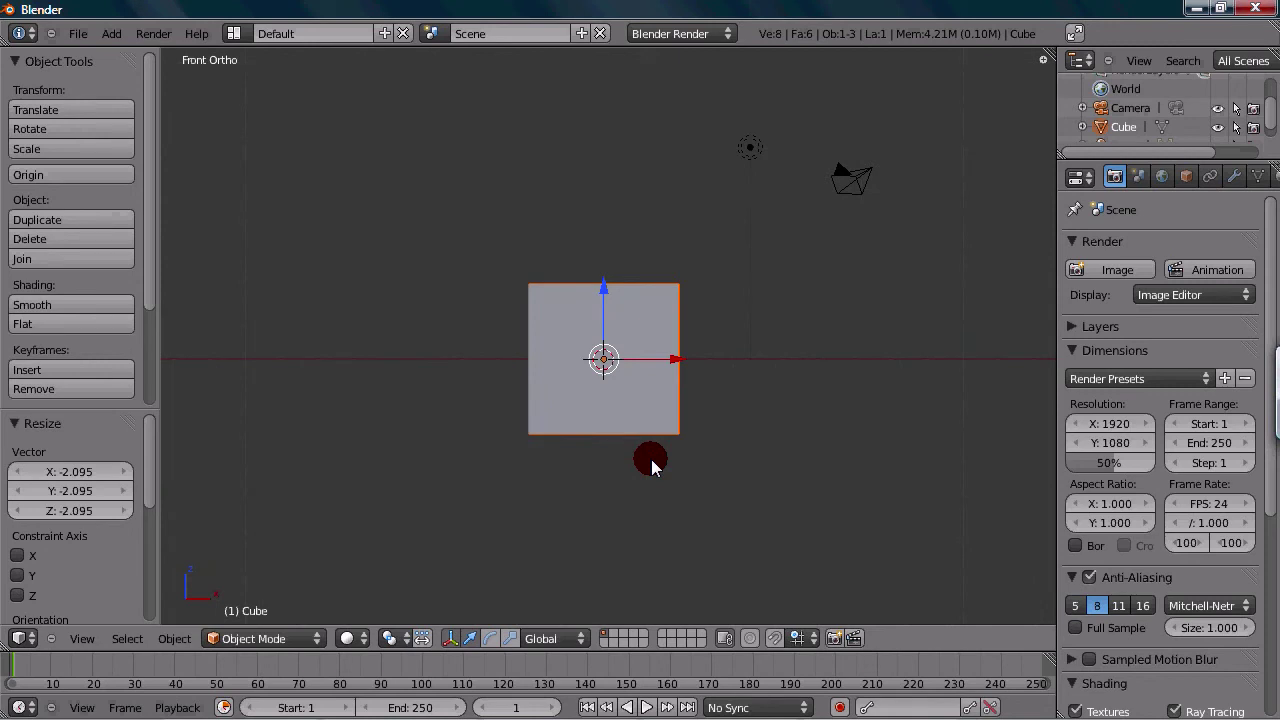
{"action": "key", "text": "s"}
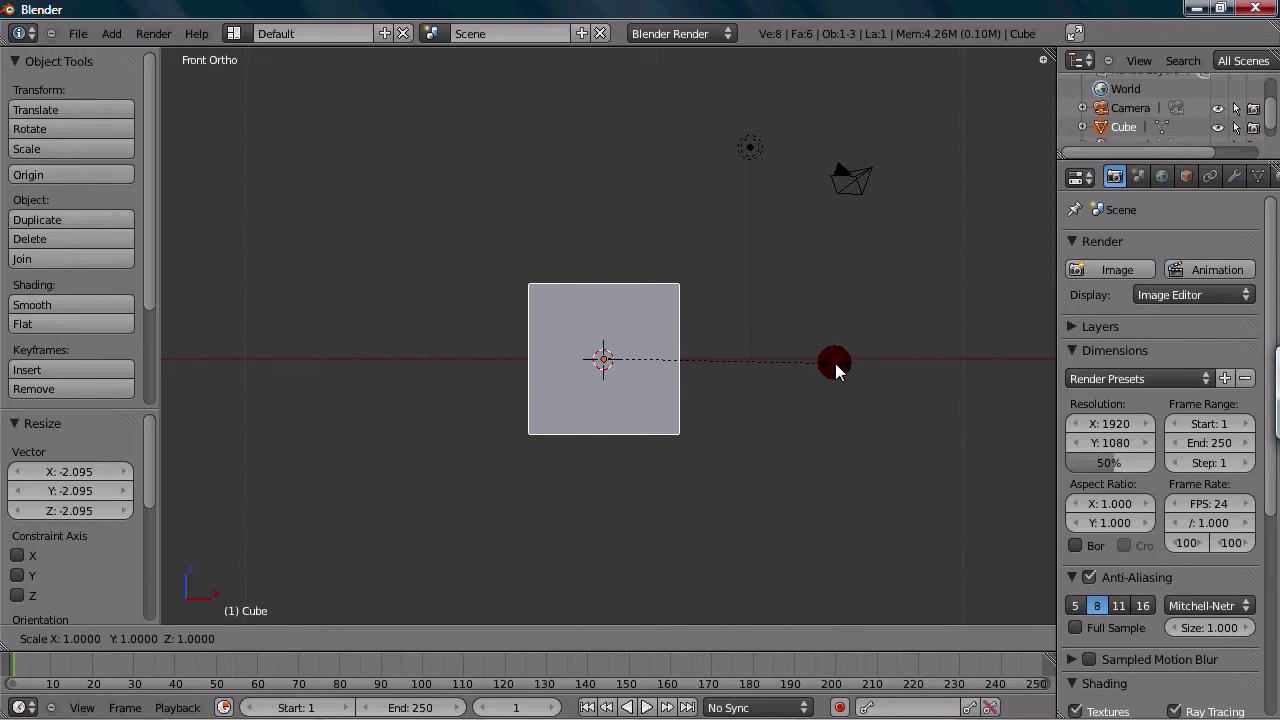
{"action": "key", "text": "z"}
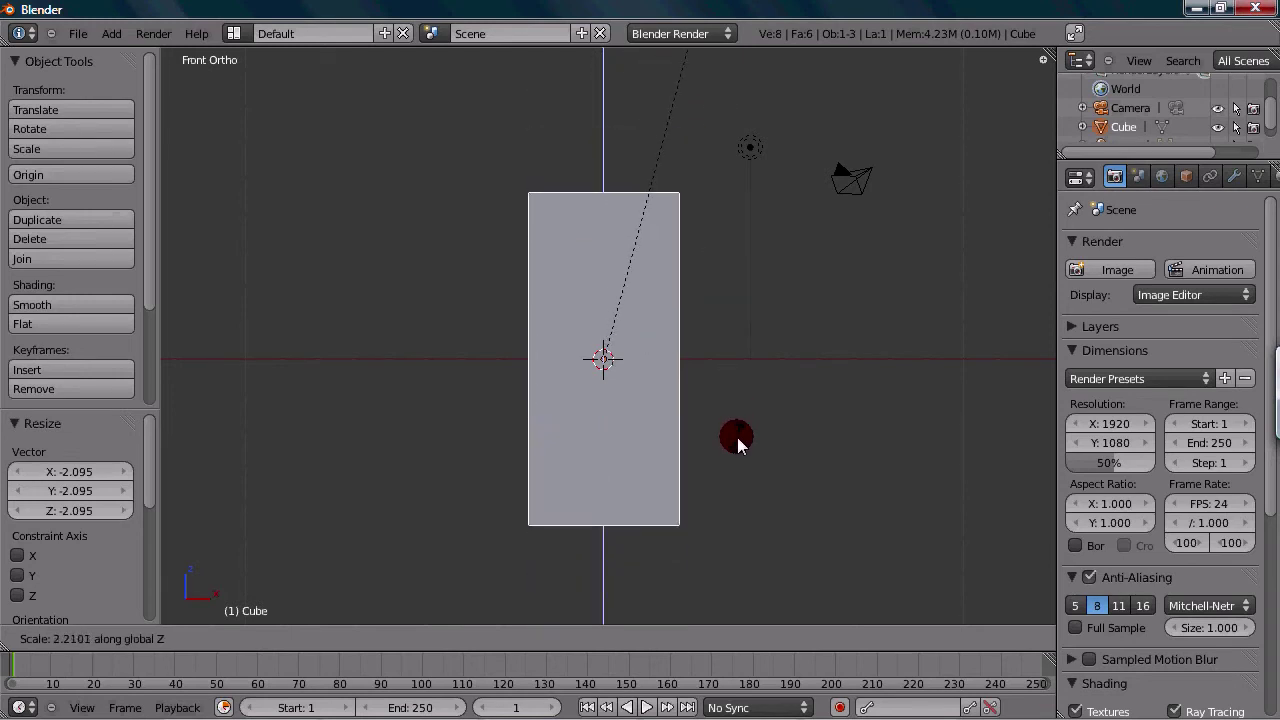
{"action": "key", "text": "Escape"}
{"action": "scroll", "coordinate": [736, 440], "scroll_direction": "up", "scroll_amount": 4}
{"action": "scroll", "coordinate": [707, 474], "scroll_direction": "down", "scroll_amount": 1}
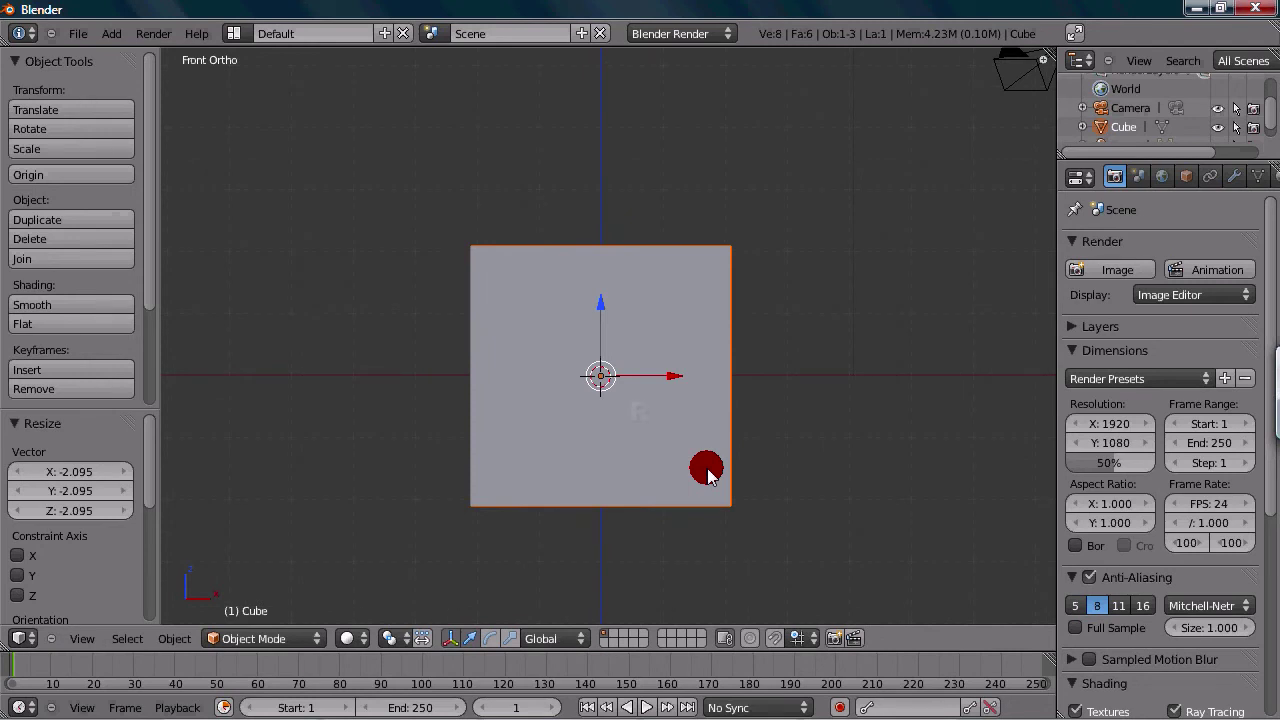
{"action": "scroll", "coordinate": [705, 469], "scroll_direction": "down", "scroll_amount": 2}
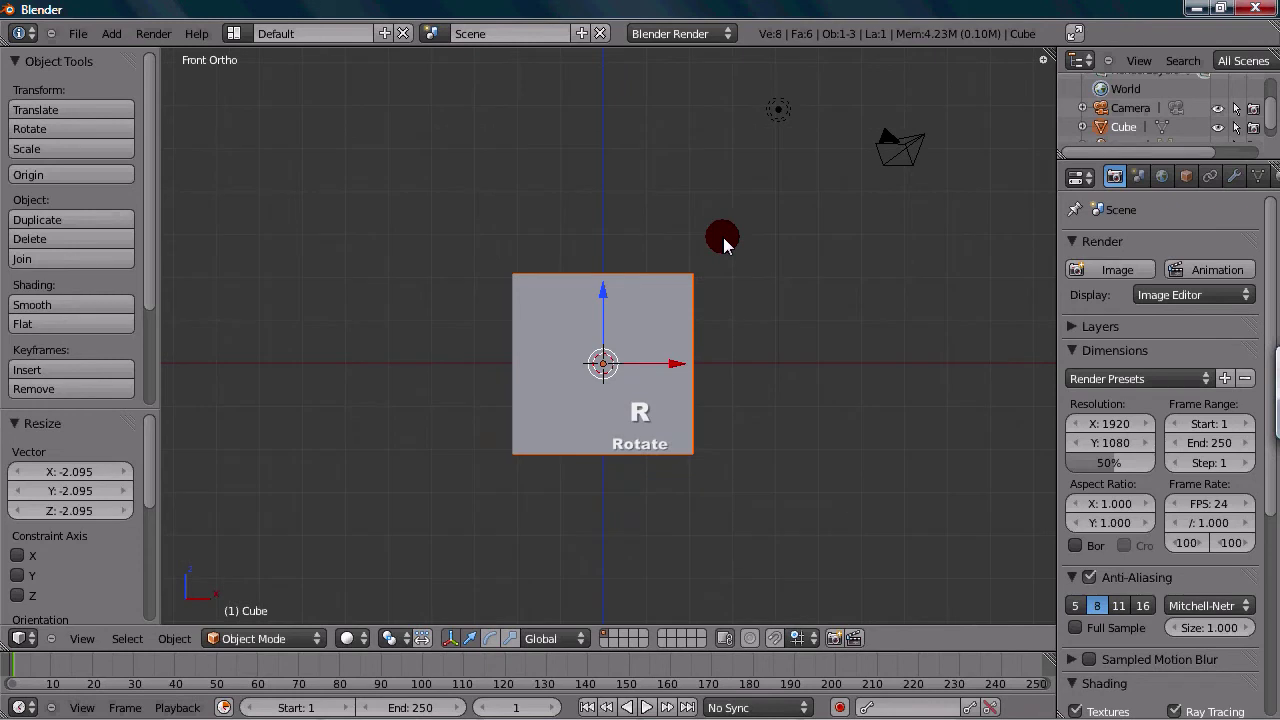
{"action": "key", "text": "r"}
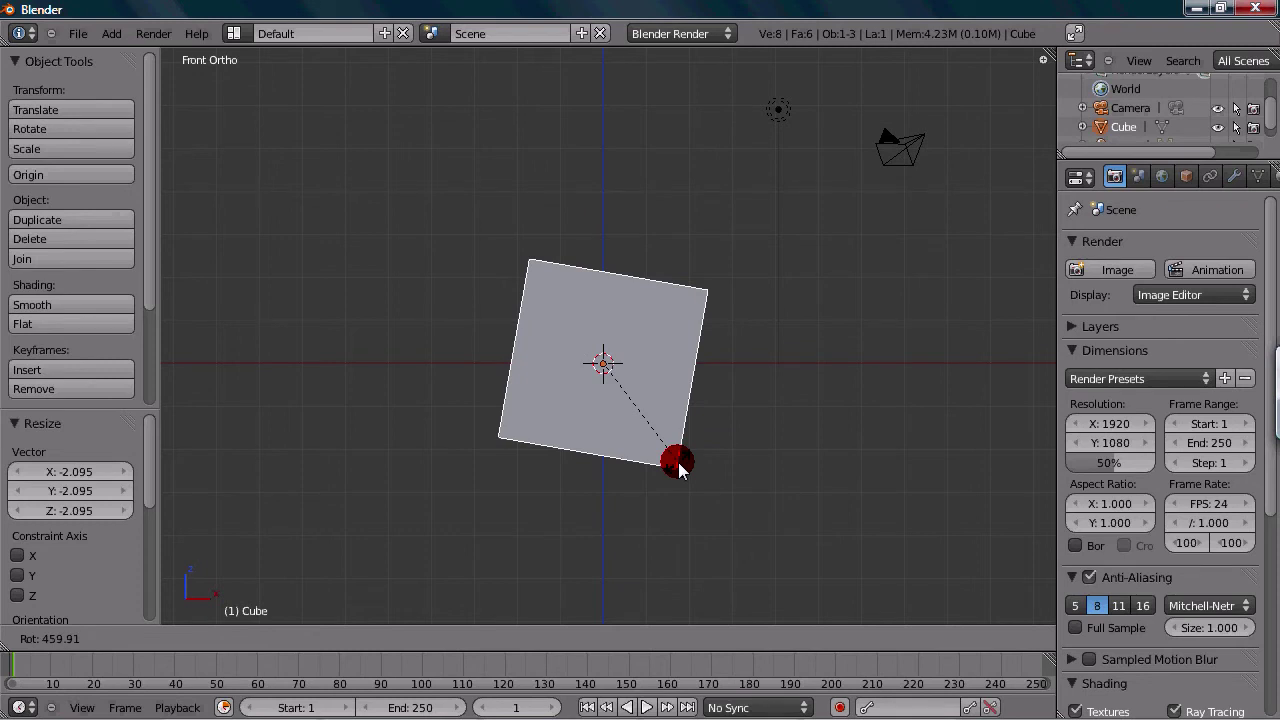
{"action": "key", "text": "x"}
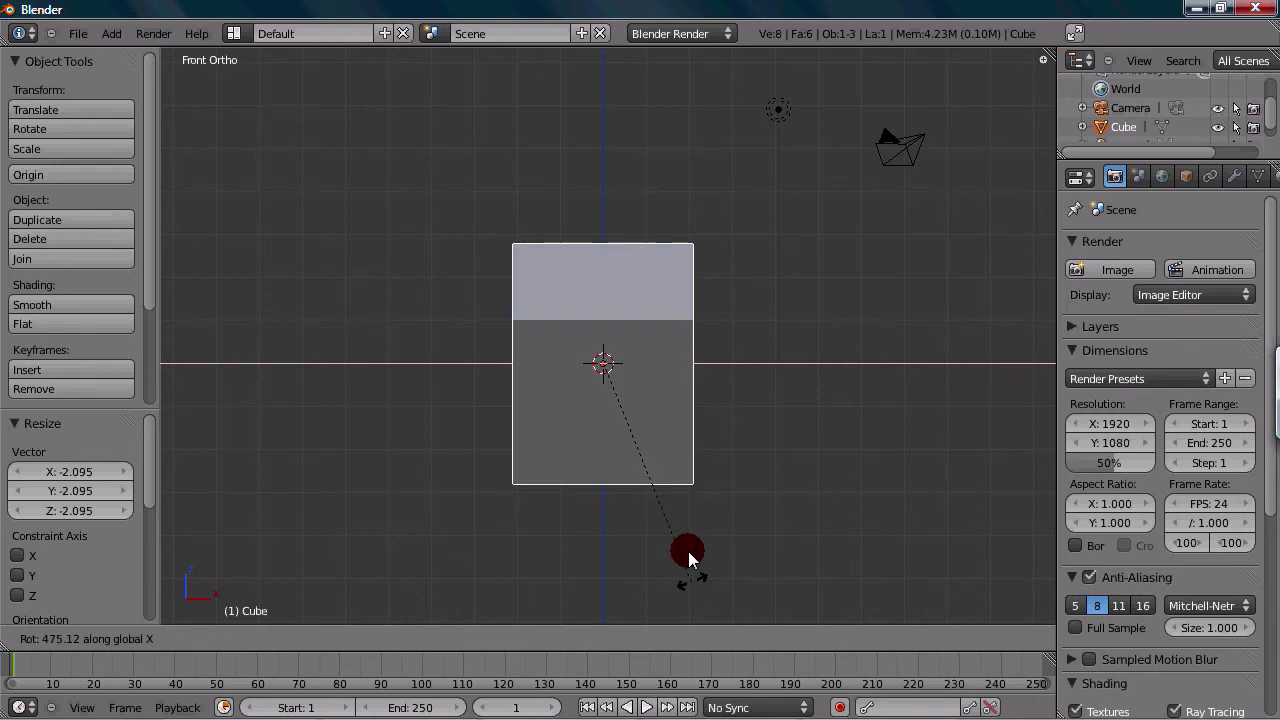
{"action": "key", "text": "Escape"}
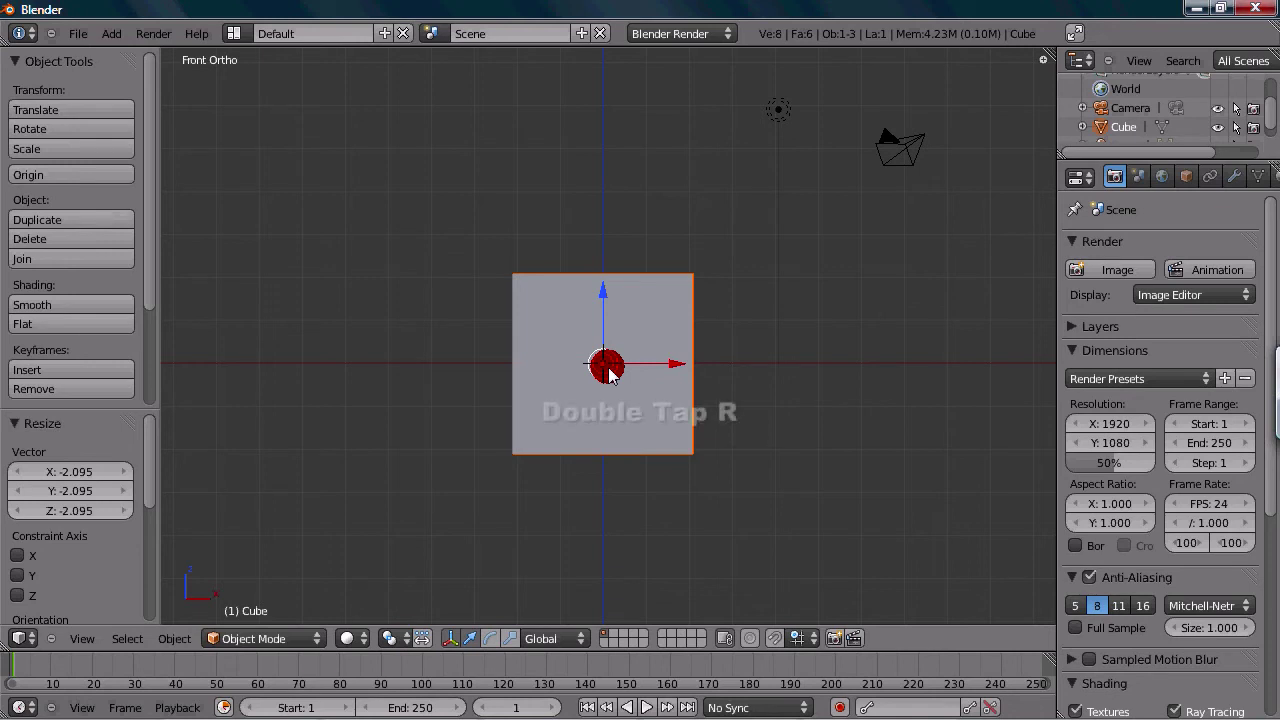
Step: Trackball-rotate the cube into a diagonal tilt, about -61.9° around X, and confirm
{"action": "key", "text": "r"}
{"action": "key", "text": "r"}
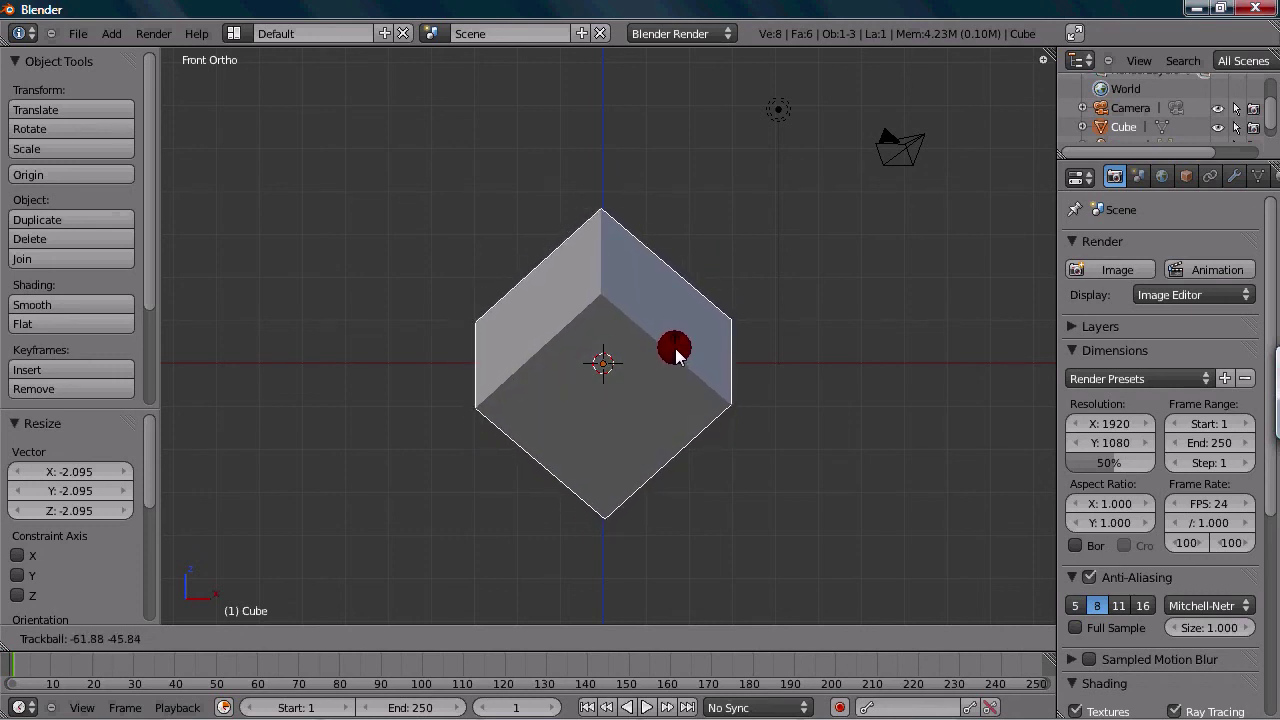
{"action": "left_click", "coordinate": [675, 348]}
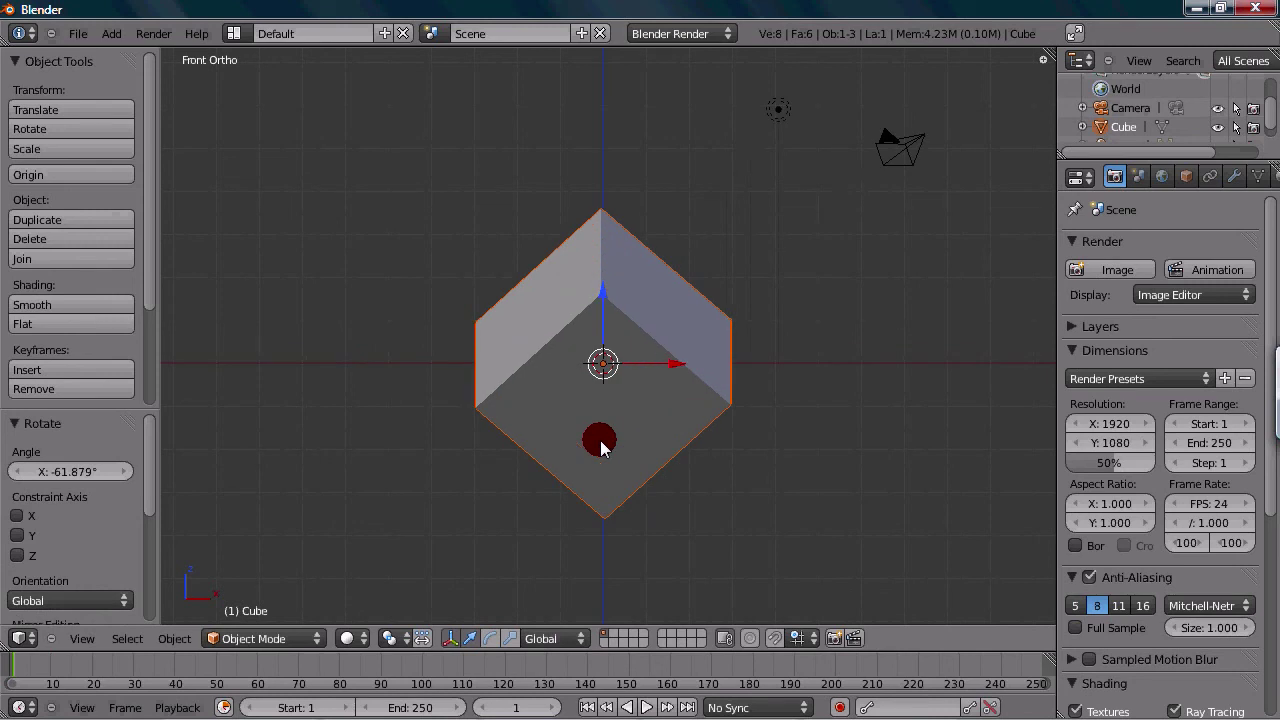
{"action": "scroll", "coordinate": [600, 440], "scroll_direction": "up", "scroll_amount": 2}
{"action": "scroll", "coordinate": [600, 443], "scroll_direction": "down", "scroll_amount": 3}
{"action": "scroll", "coordinate": [590, 447], "scroll_direction": "down", "scroll_amount": 1}
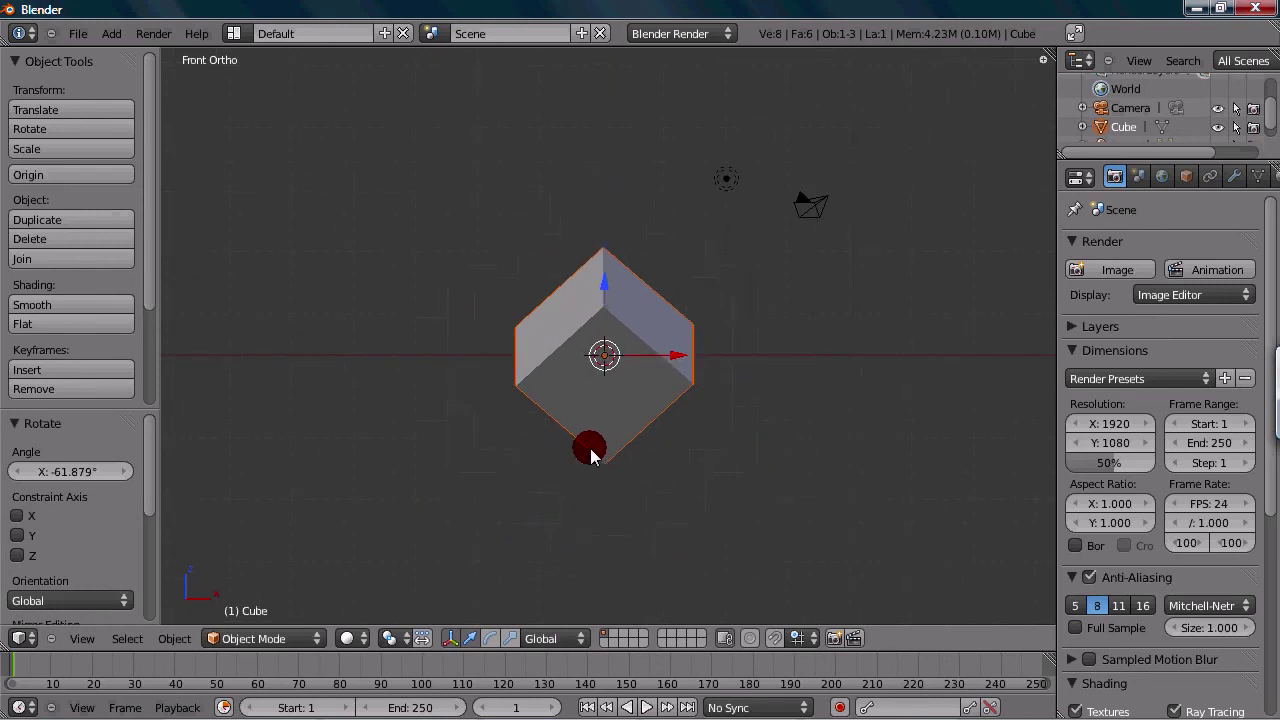
{"action": "scroll", "coordinate": [585, 458], "scroll_direction": "up", "scroll_amount": 4}
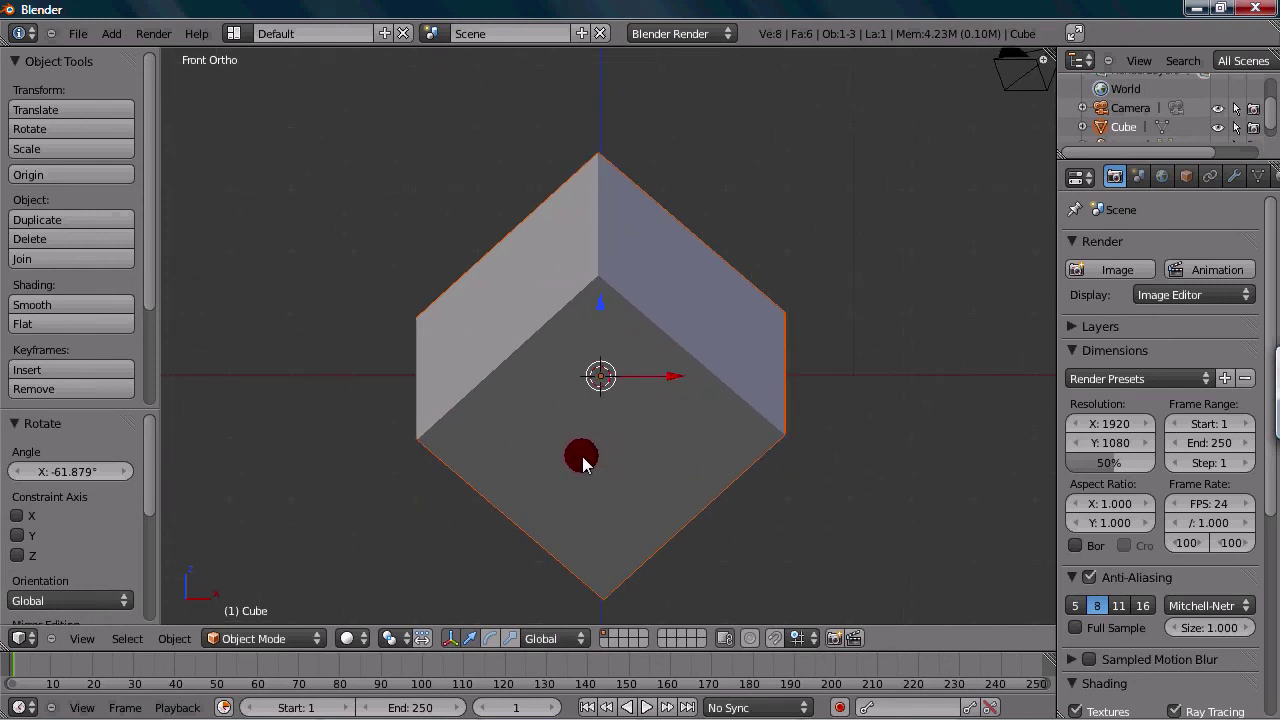
{"action": "scroll", "coordinate": [583, 462], "scroll_direction": "down", "scroll_amount": 3}
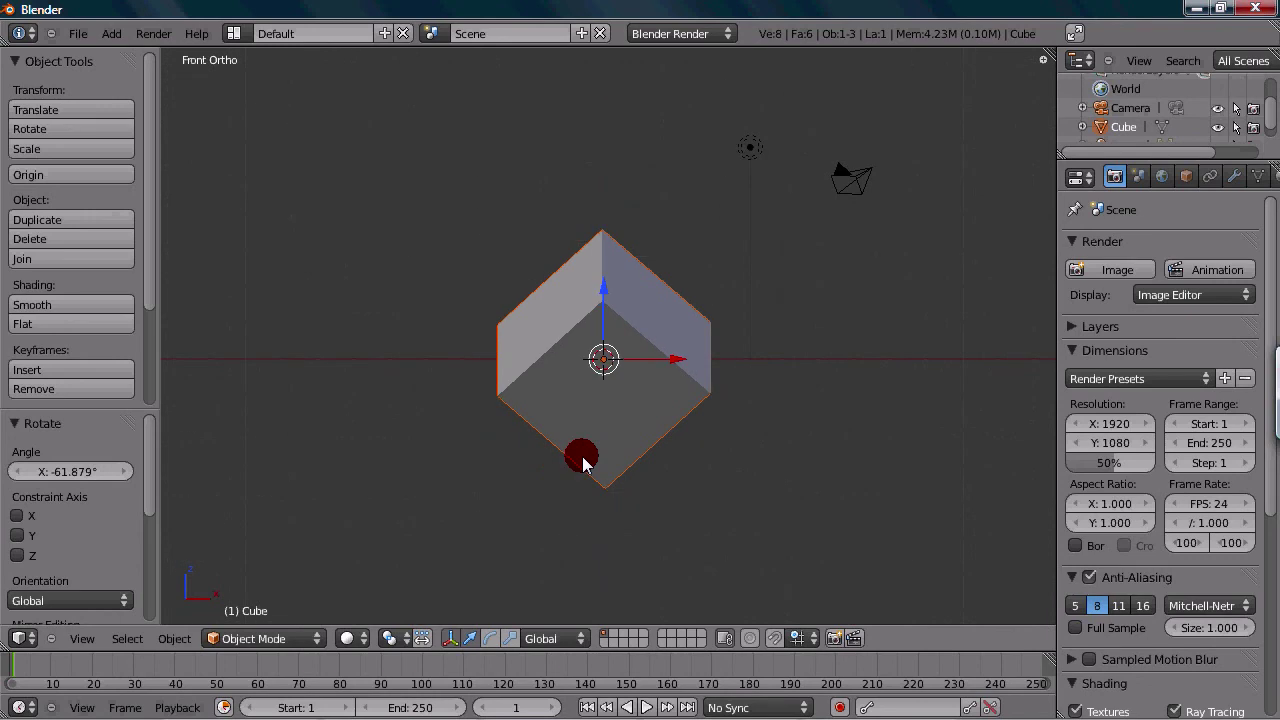
{"action": "scroll", "coordinate": [580, 455], "scroll_direction": "down", "scroll_amount": 4}
Step: Orbit into a User Ortho view looking down at the tilted cube above the grid
{"action": "scroll", "coordinate": [575, 449], "scroll_direction": "up", "scroll_amount": 6}
{"action": "mouse_move", "coordinate": [575, 449]}
{"action": "middle_mouse_down"}
{"action": "mouse_move", "coordinate": [727, 387]}
{"action": "mouse_move", "coordinate": [943, 360]}
{"action": "mouse_move", "coordinate": [575, 455]}
{"action": "middle_mouse_up"}
{"action": "scroll", "coordinate": [727, 387], "scroll_direction": "down", "scroll_amount": 3}
{"action": "scroll", "coordinate": [569, 451], "scroll_direction": "up", "scroll_amount": 4}
{"action": "scroll", "coordinate": [577, 457], "scroll_direction": "down", "scroll_amount": 1}
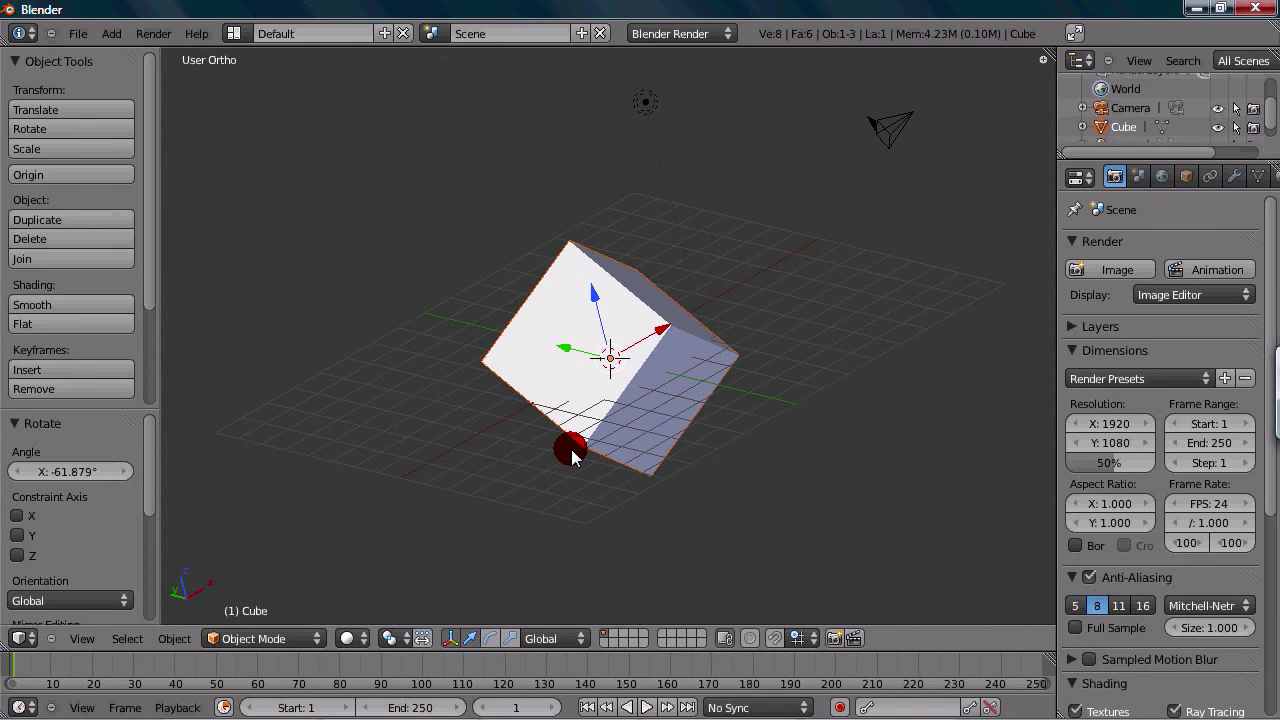